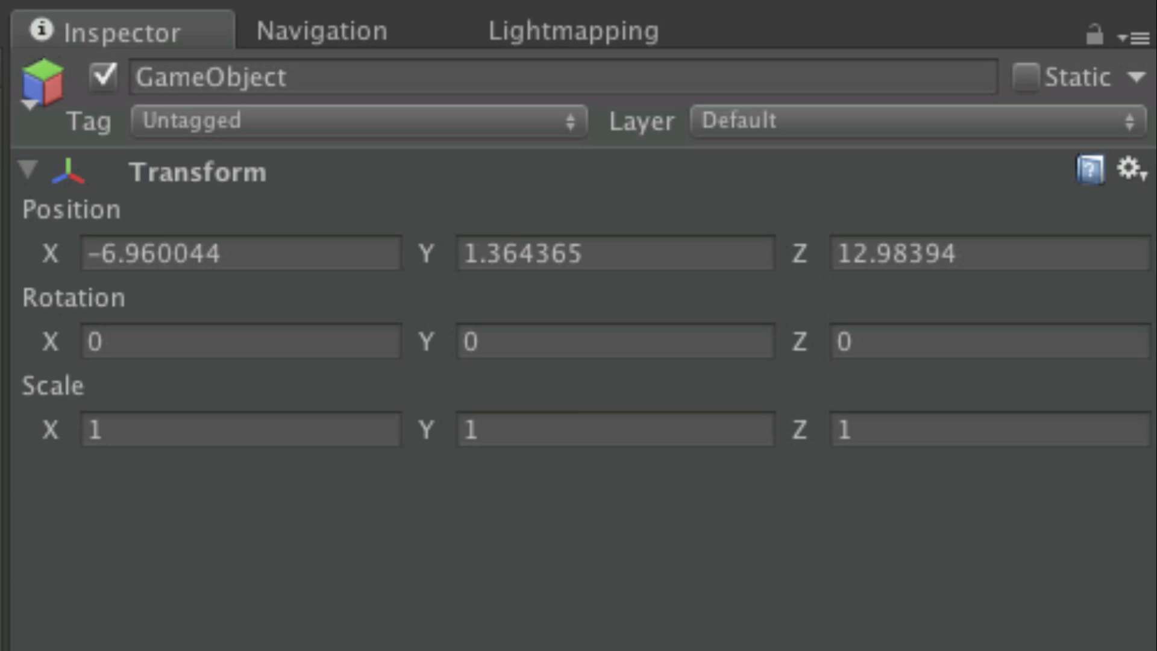
Step: Set the GameObject's X position to 78
drag(48, 254, 207, 250)
click(38, 258)
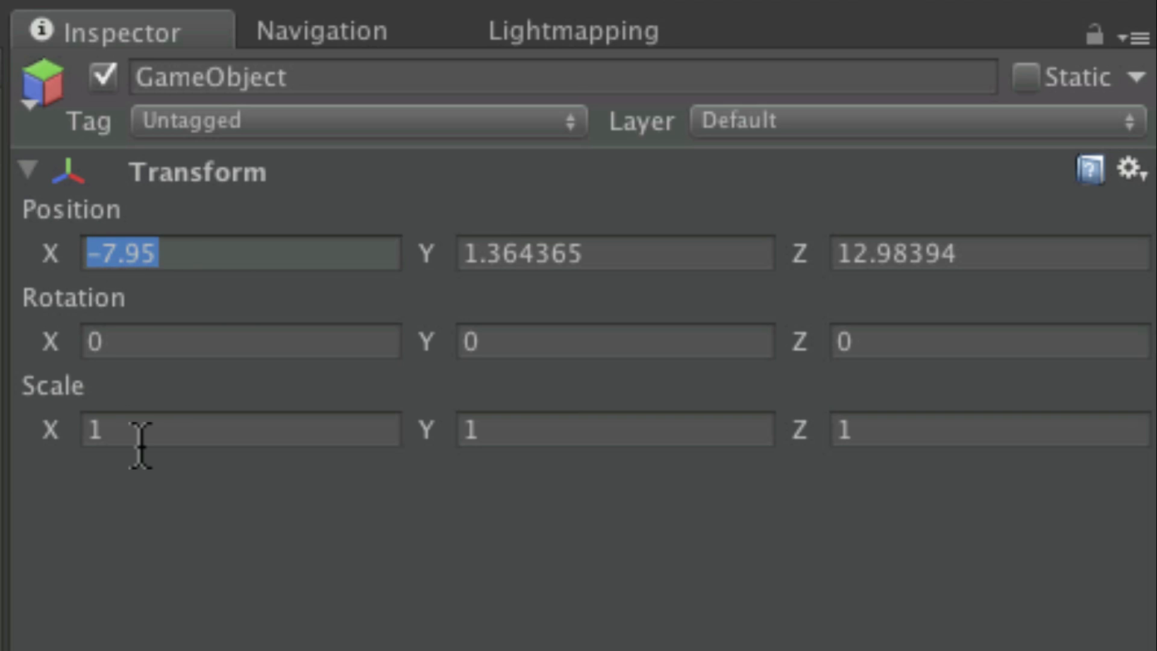
text(78)
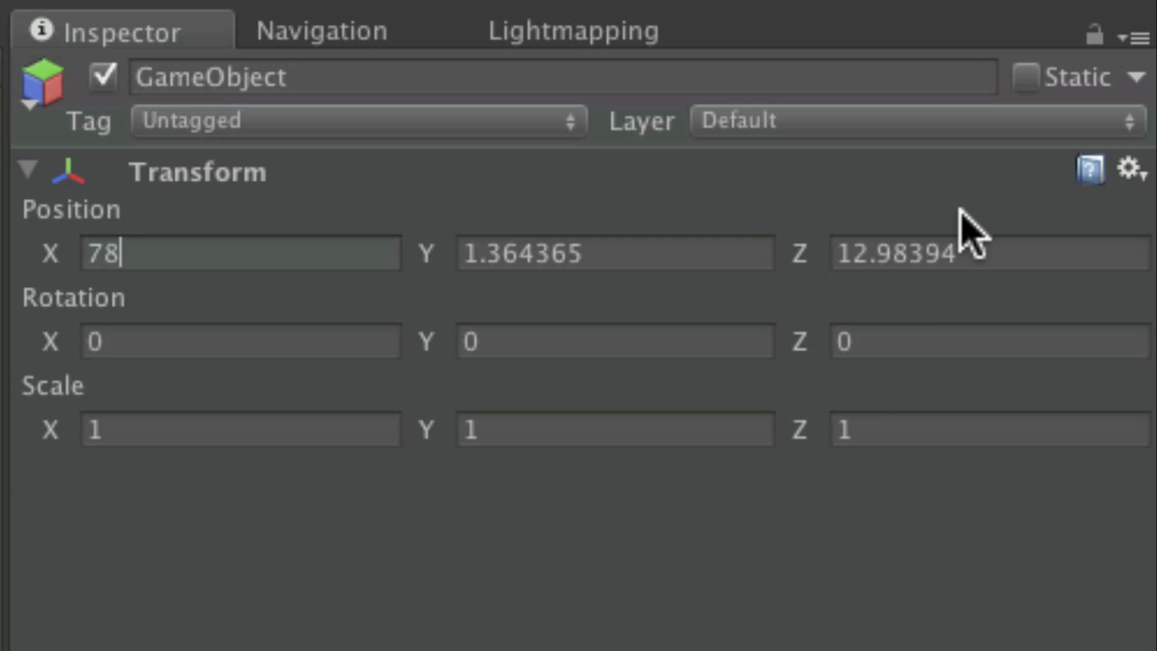
Step: Reset the GameObject's position and open the reference documentation of its Transform component
click(1132, 172)
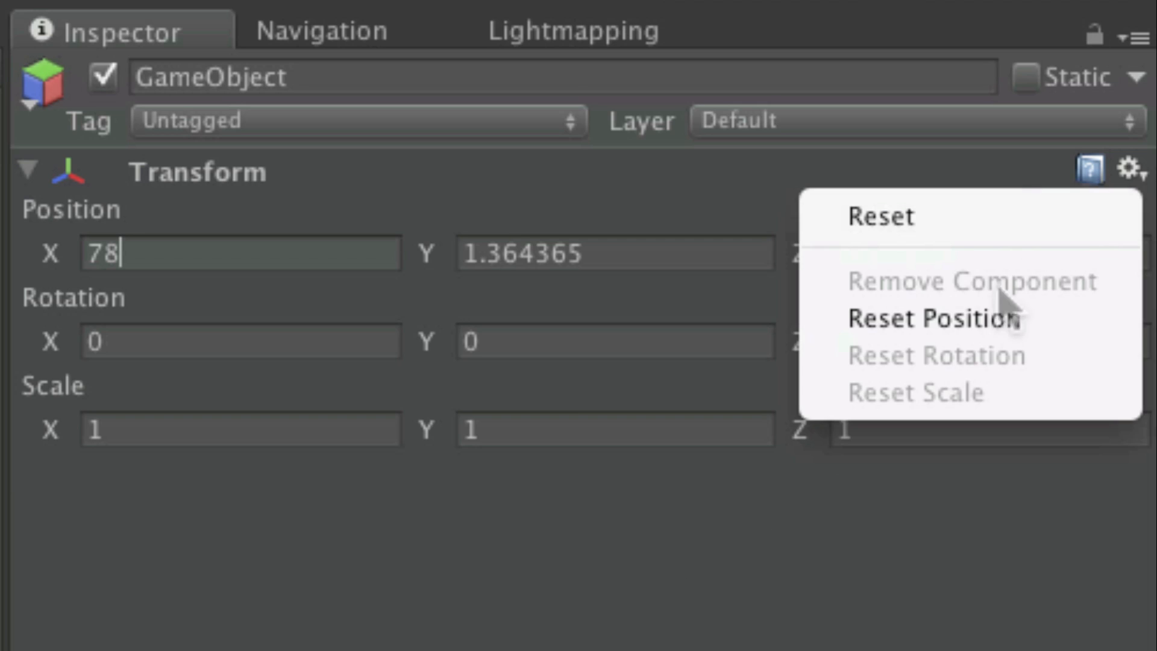
click(935, 318)
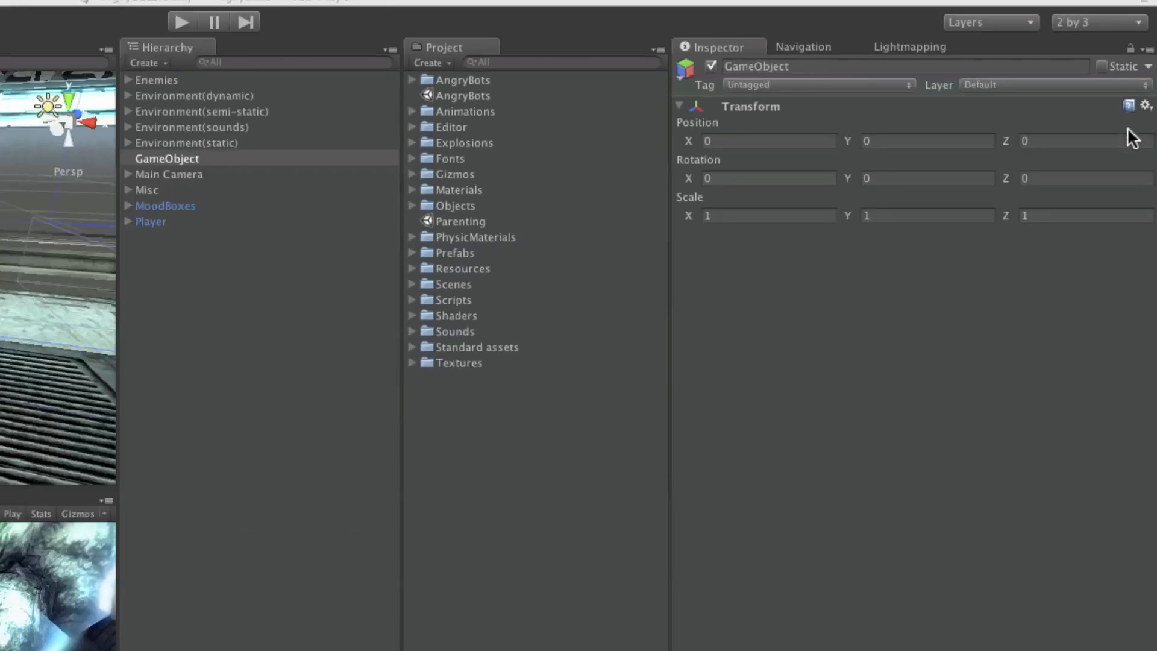
click(1129, 106)
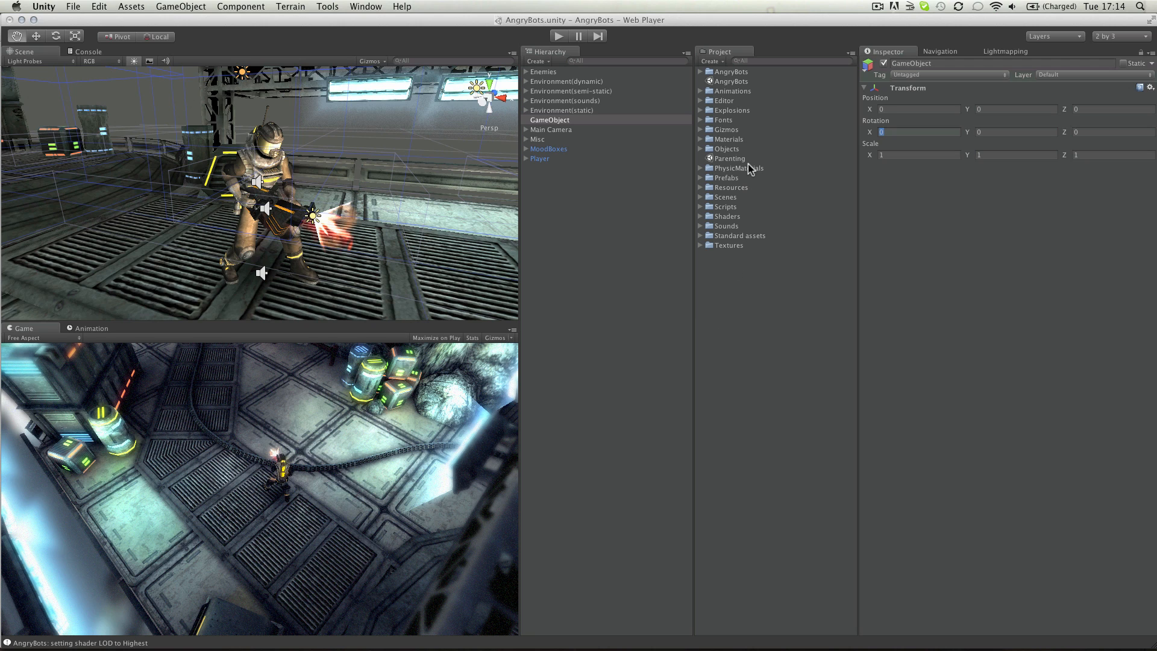
Step: Inspect the properties of Main Camera, Misc, GameObject and Environment(static) one after another
click(586, 129)
click(572, 140)
click(585, 120)
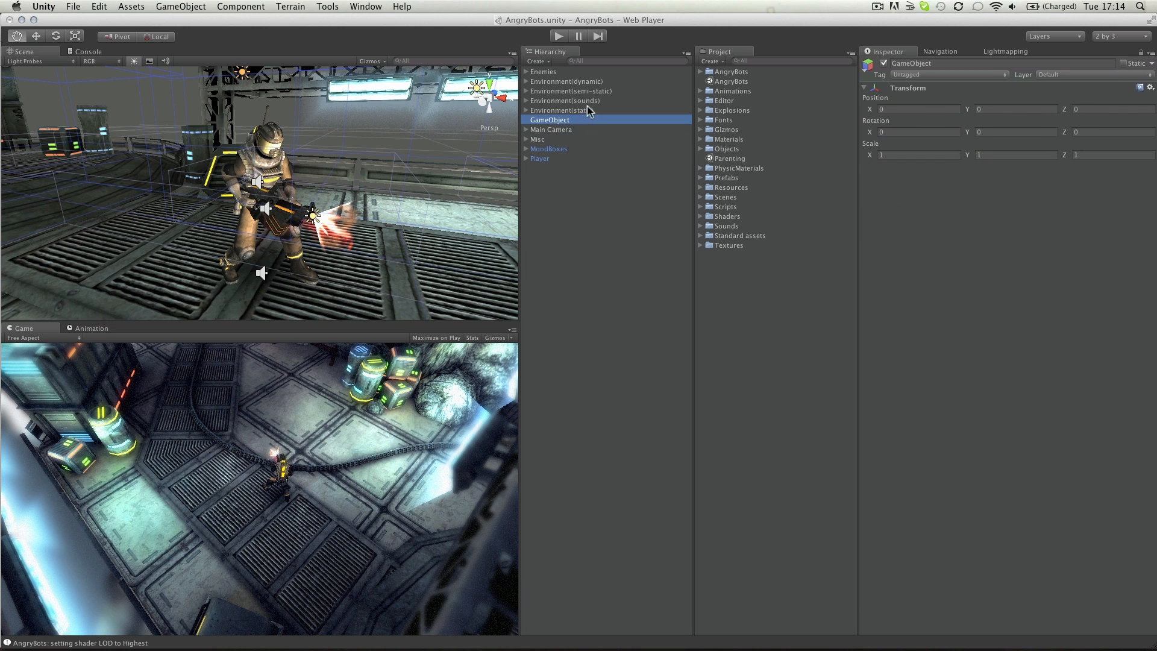
click(587, 110)
Step: View the project's Input settings and its Player settings
click(99, 6)
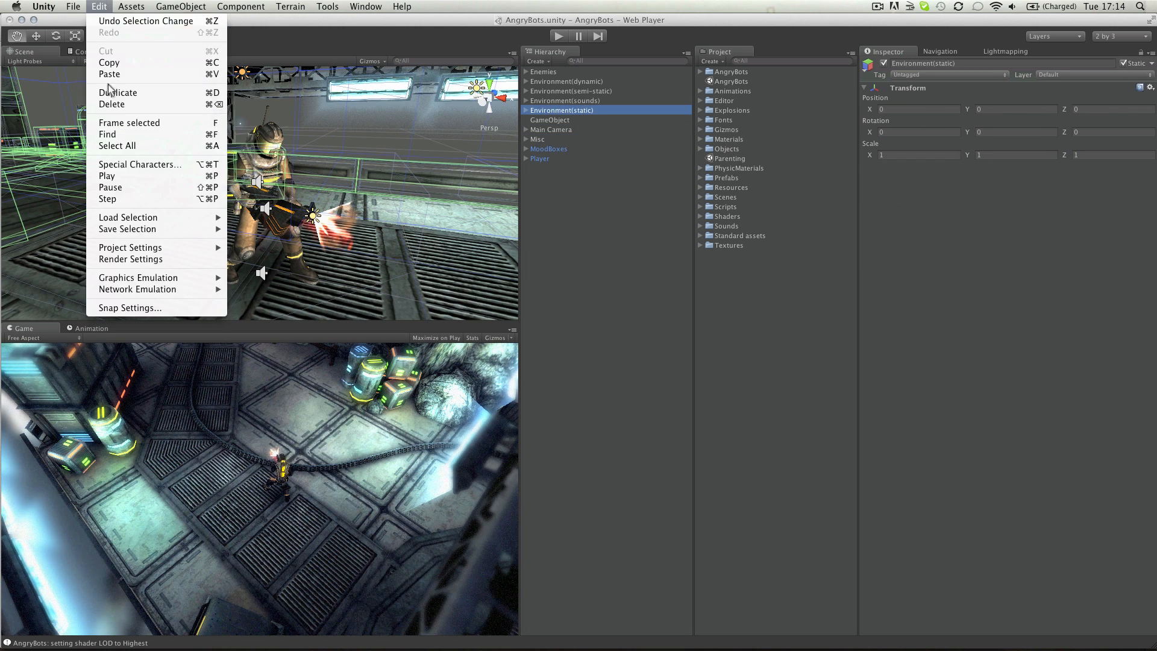
mouse_move(203, 250)
click(265, 249)
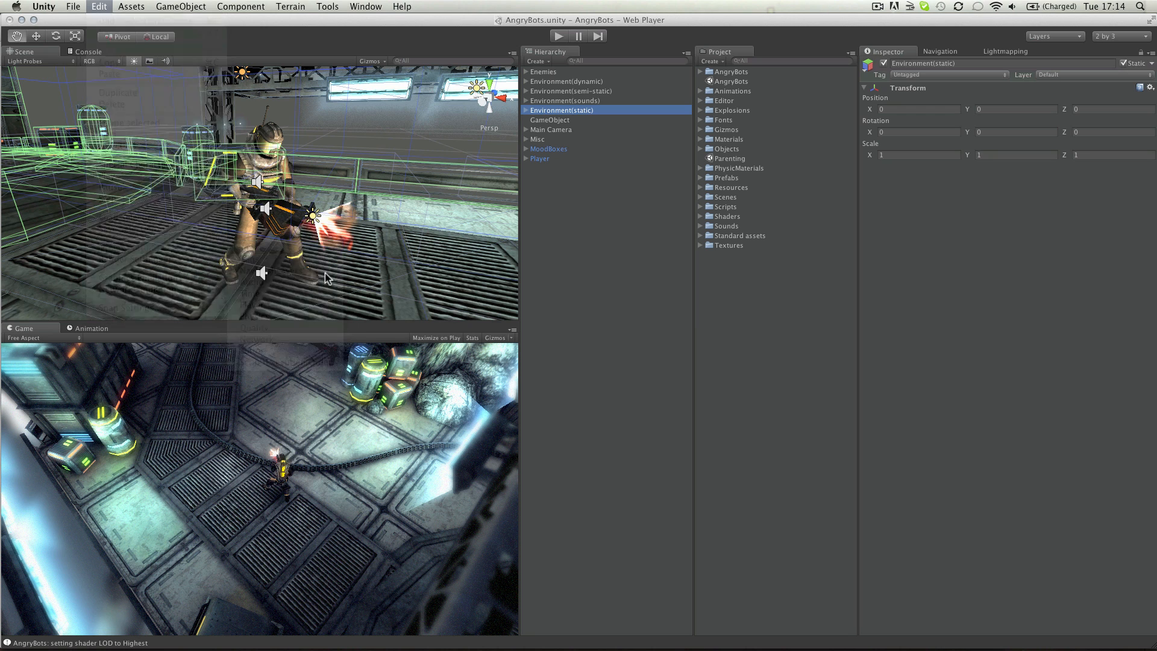
click(131, 6)
mouse_move(99, 6)
mouse_move(185, 250)
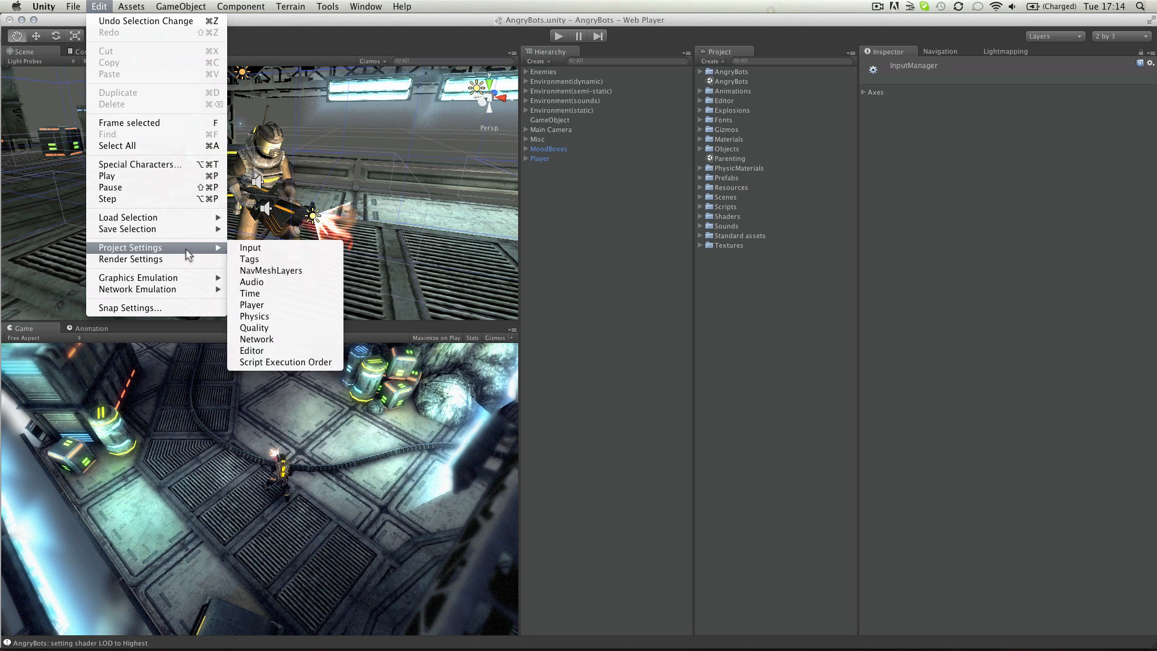
click(267, 304)
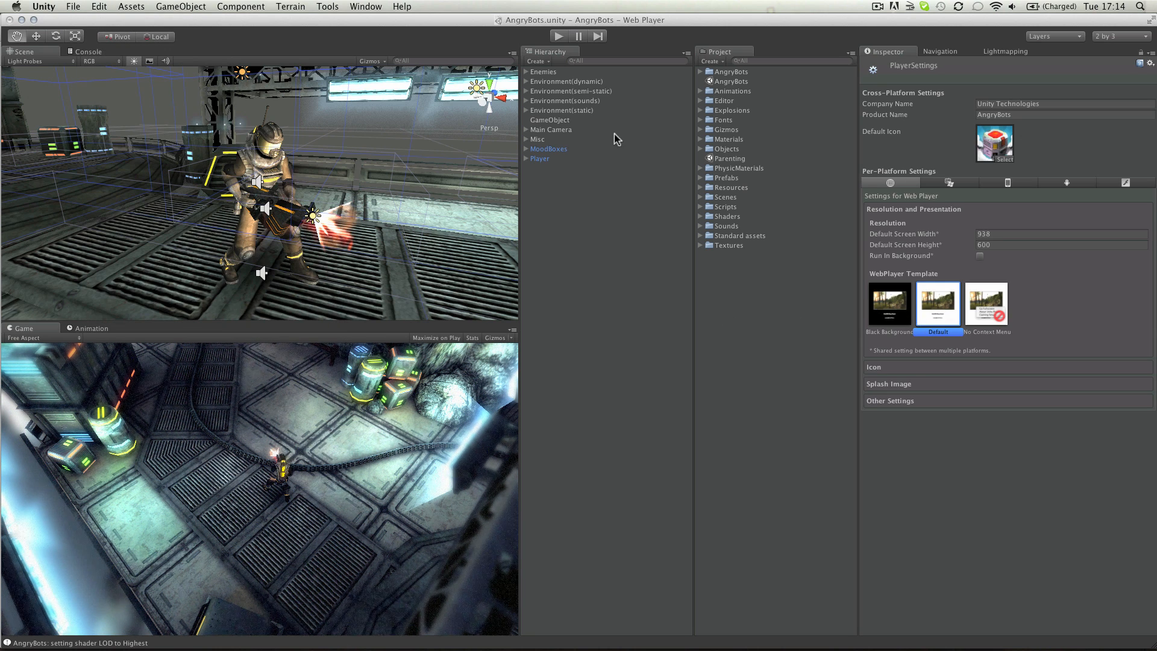
Step: Inspect the components of the Player, MoodBoxes and Misc objects in turn
click(582, 158)
click(582, 149)
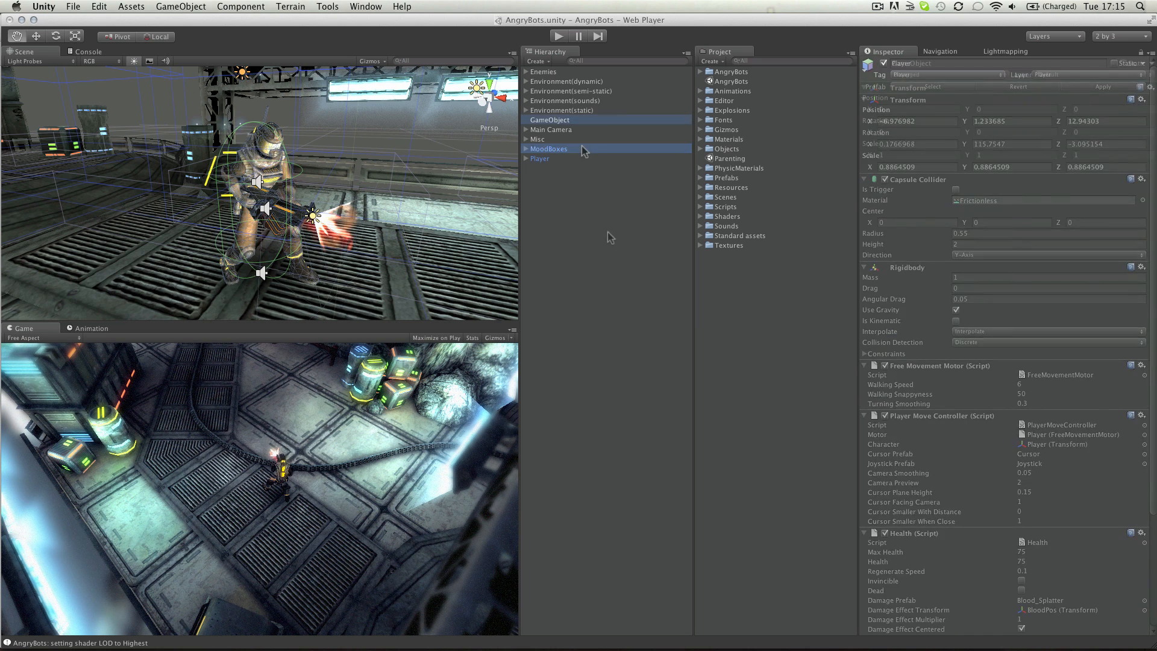
click(583, 139)
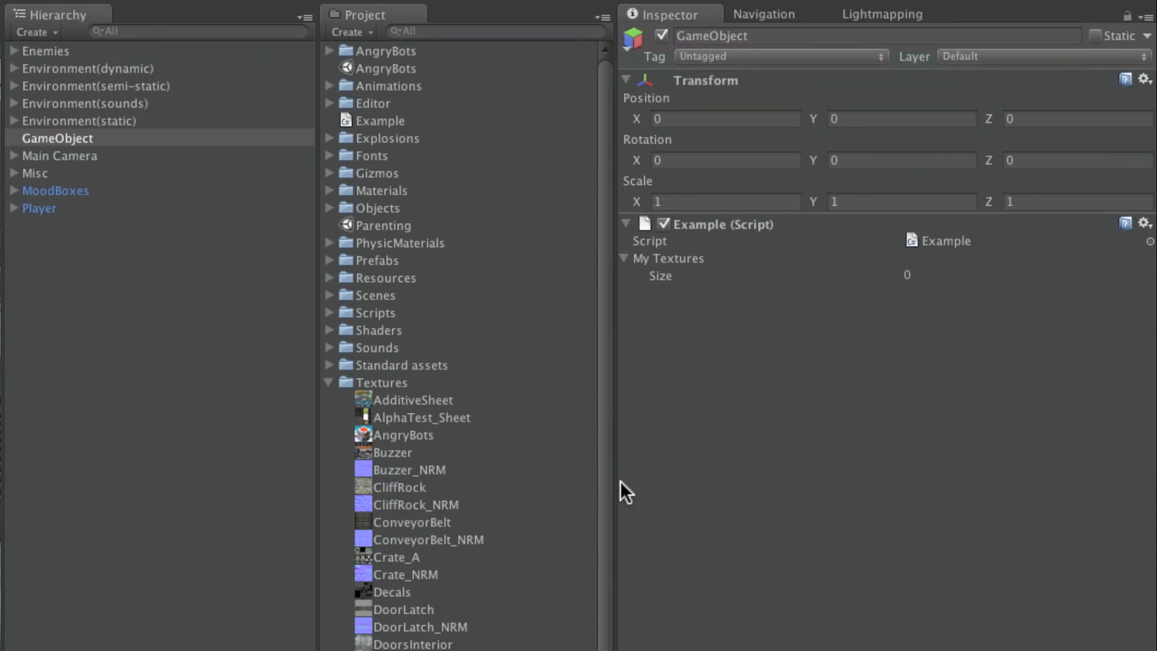
Step: Set the size of GameObject's My Textures array to 1 and assign the AdditiveSheet texture to Element 0
click(426, 400)
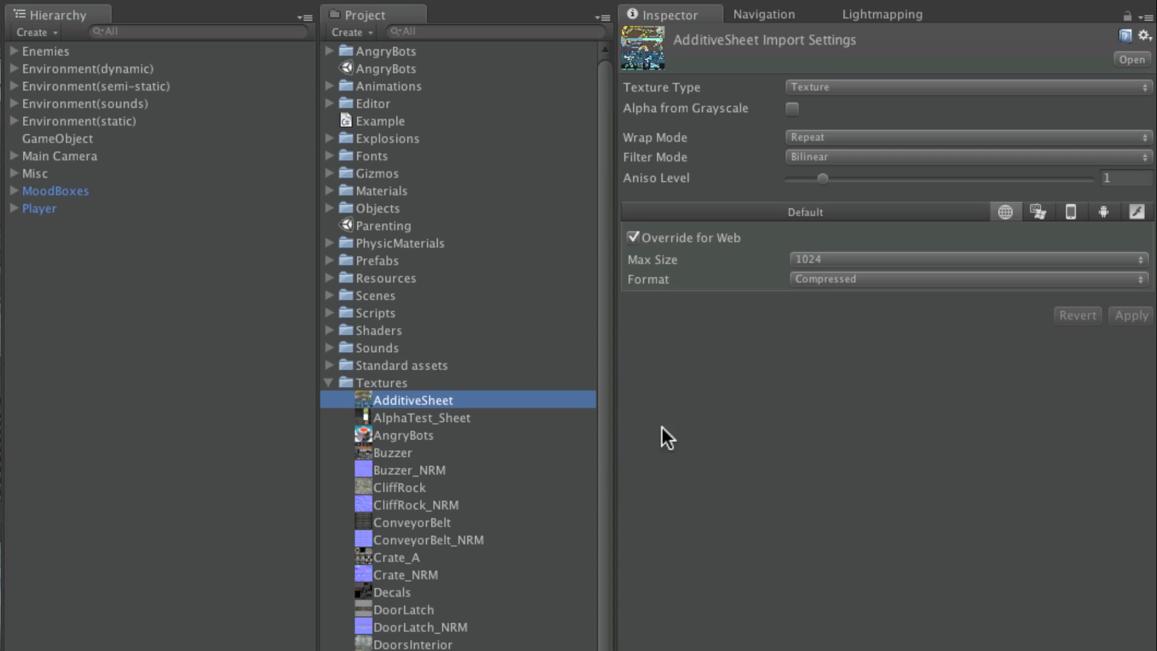
click(58, 139)
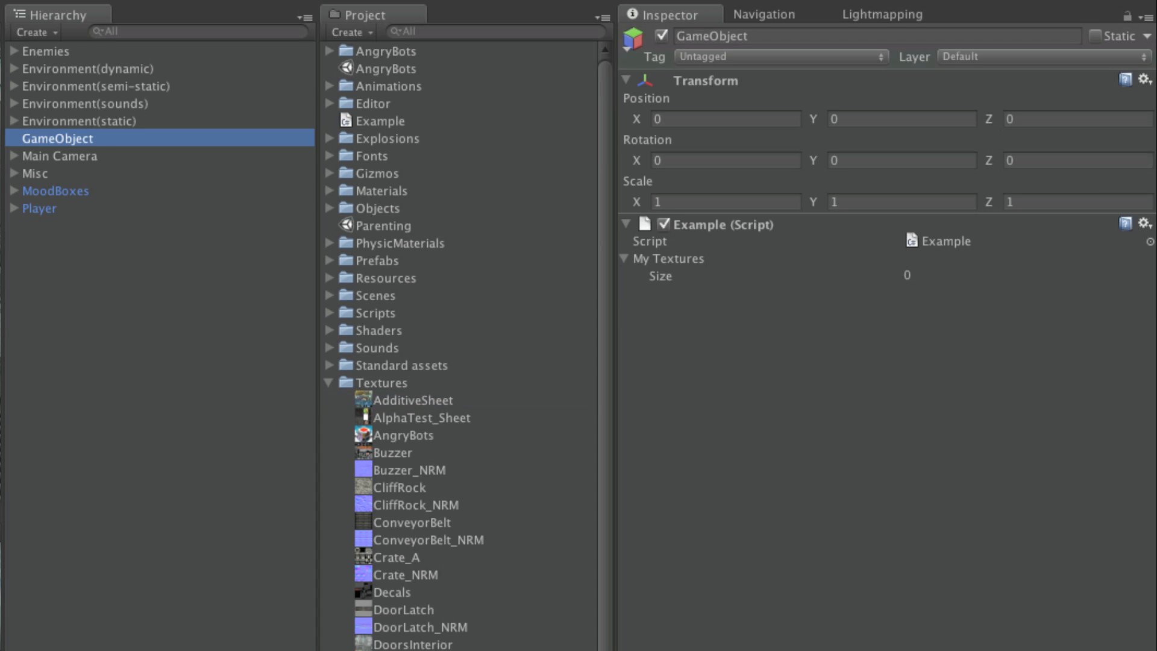
click(1025, 276)
text(1)
key(Return)
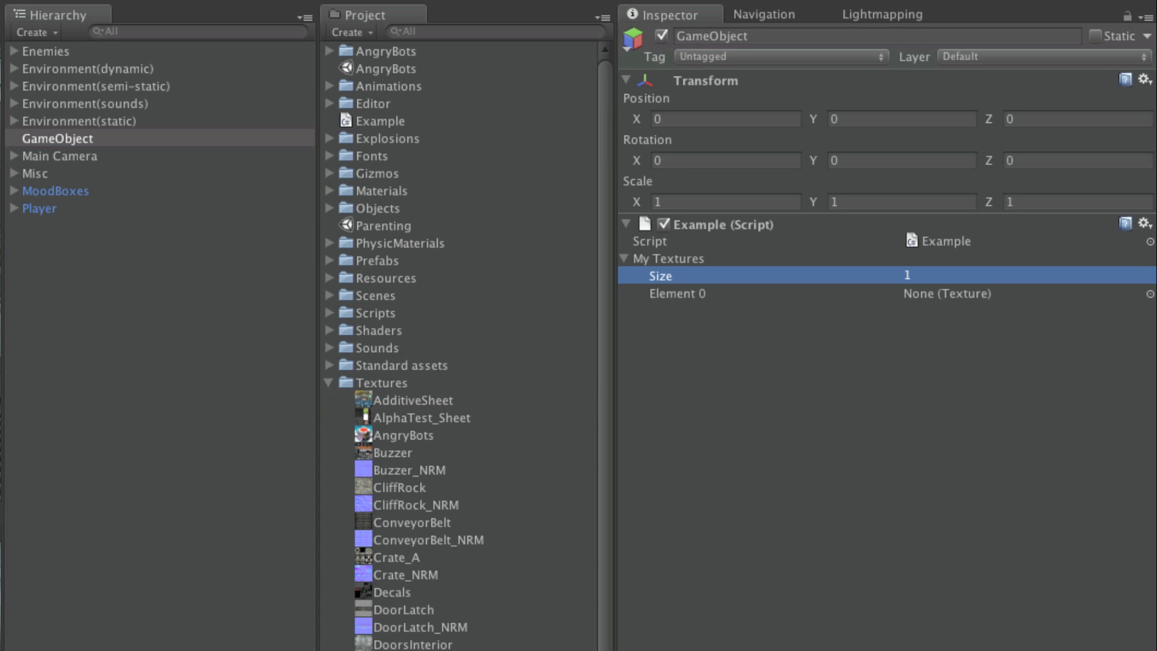
drag(413, 401, 947, 294)
click(79, 138)
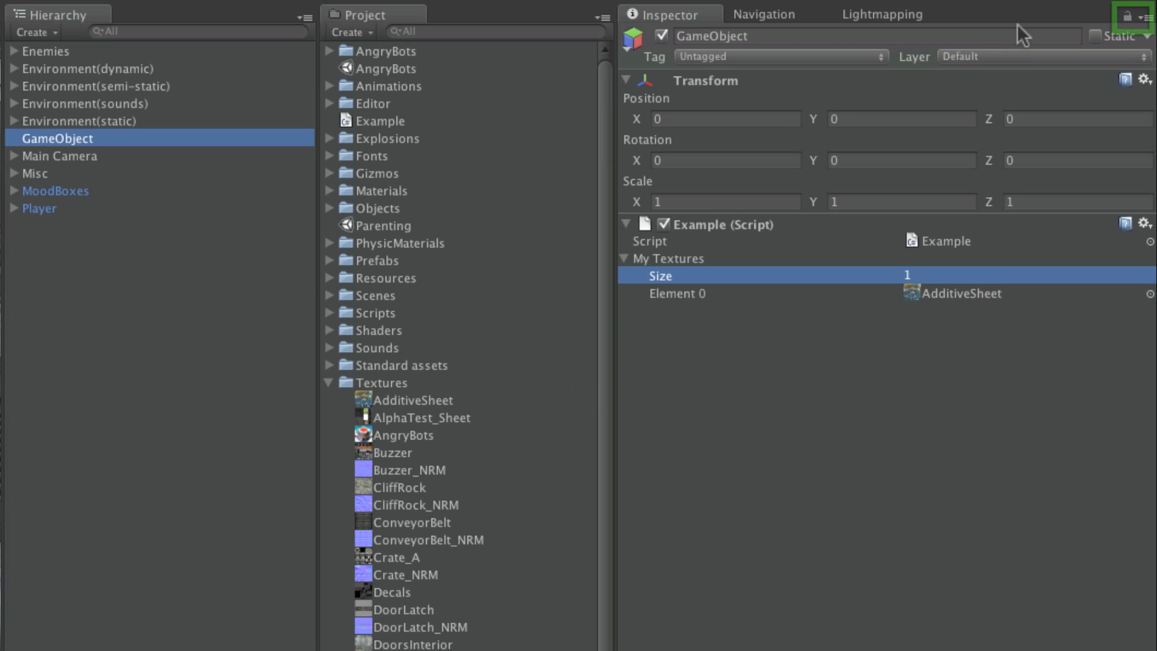
Step: Lock the Inspector on GameObject and try to assign the textures from AdditiveSheet through Buzzer_NRM together to Element 0
click(1128, 18)
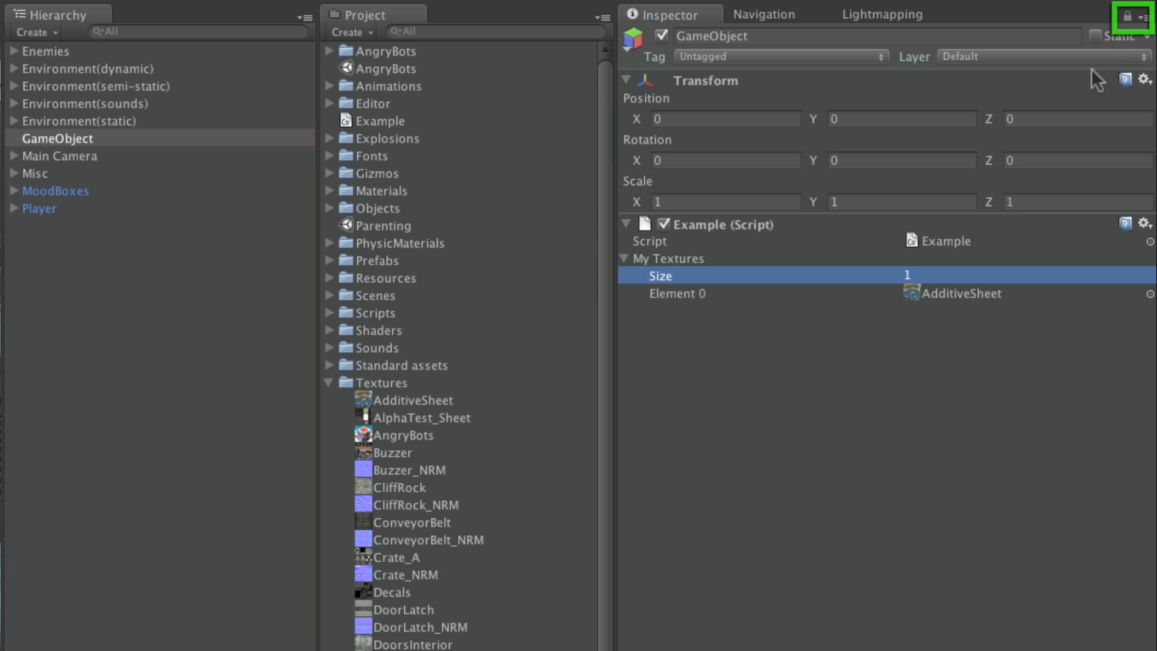
click(434, 400)
shift+click(422, 471)
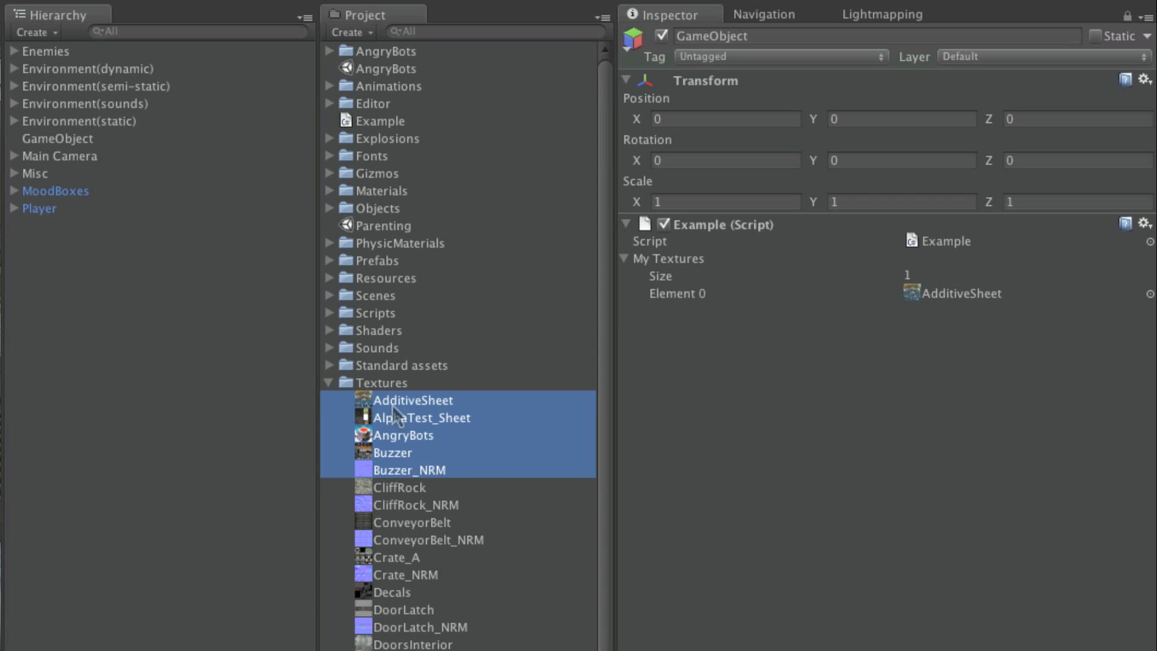
drag(393, 408, 965, 293)
Step: Set the size of the My Textures array to 5
click(860, 276)
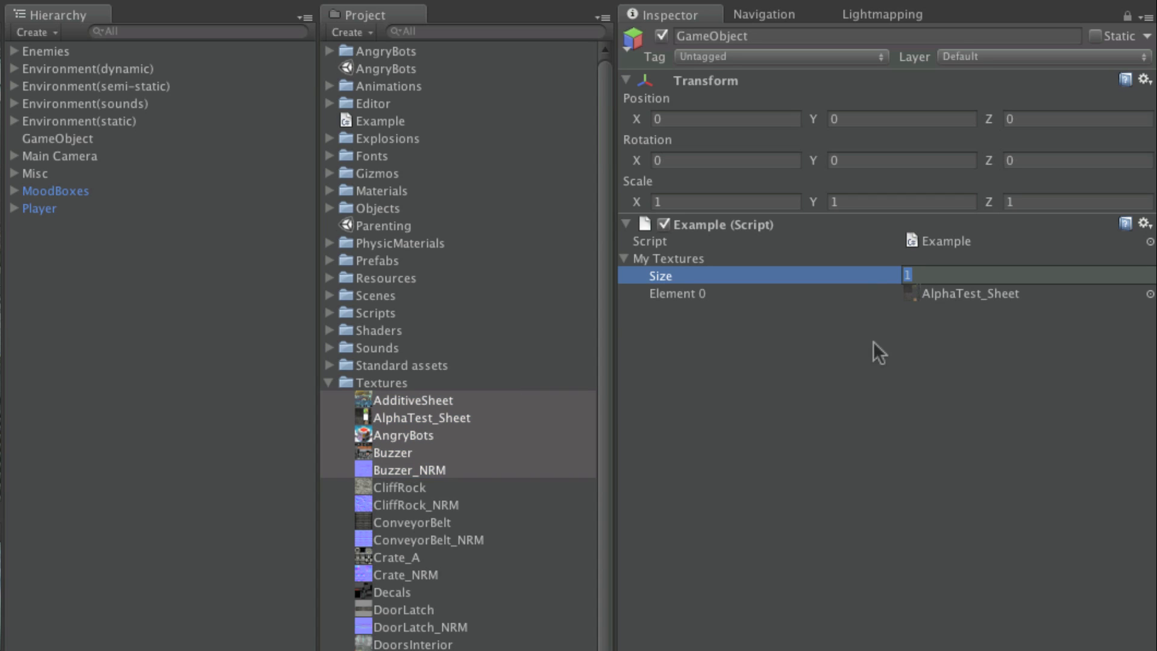
text(5)
key(Return)
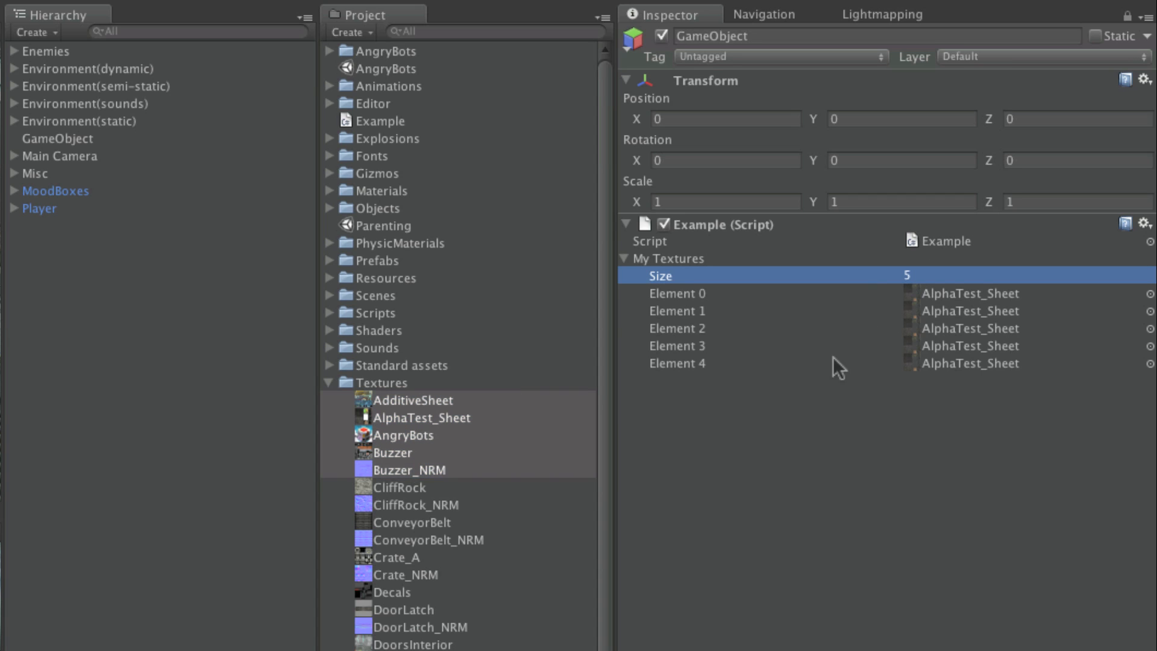
Step: Assign AdditiveSheet, AlphaTest_Sheet, AngryBots, Buzzer and Buzzer_NRM to Elements 0 to 4 of My Textures, in that order
click(441, 419)
drag(369, 422, 931, 311)
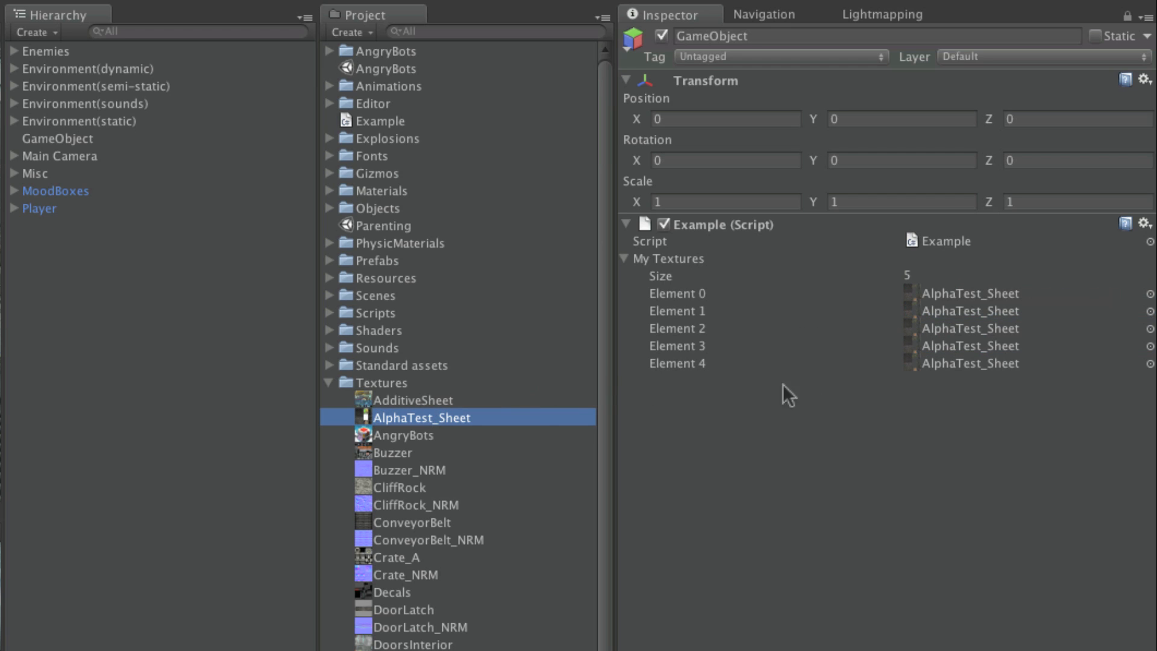
drag(413, 401, 928, 295)
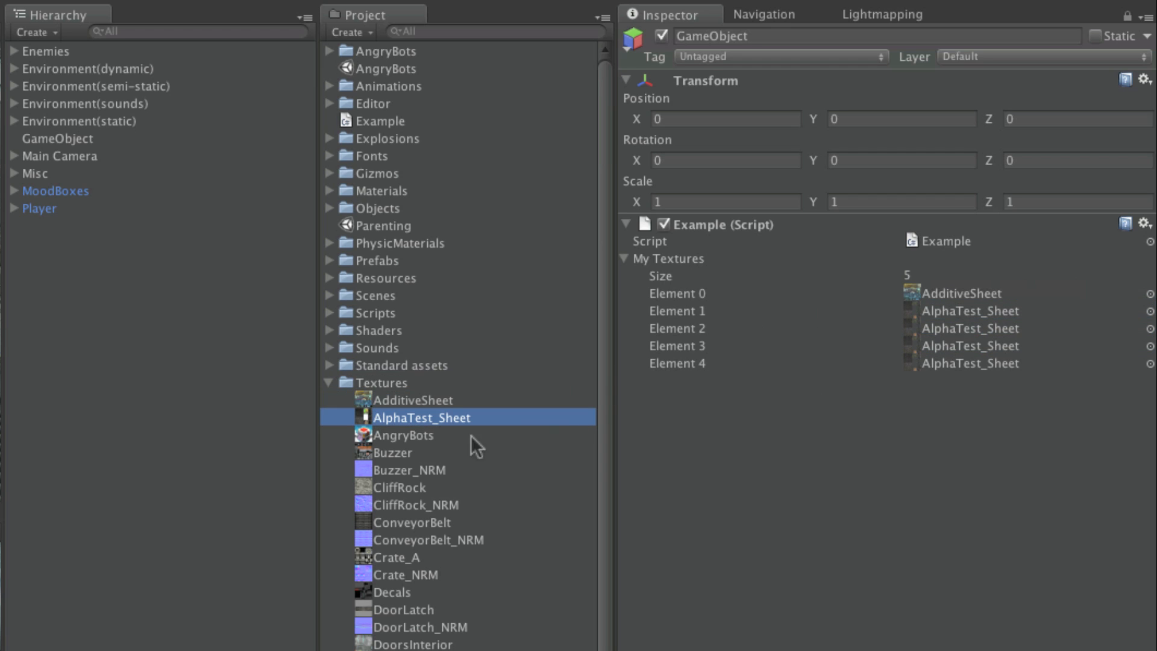
drag(388, 436, 931, 328)
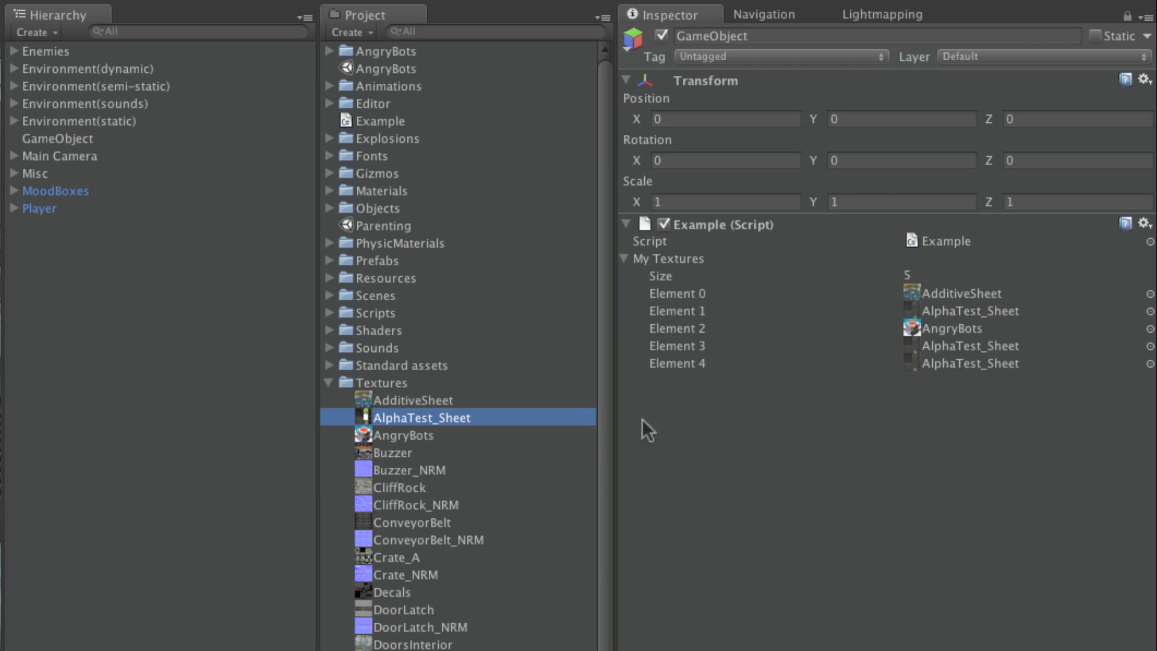
drag(398, 459, 905, 354)
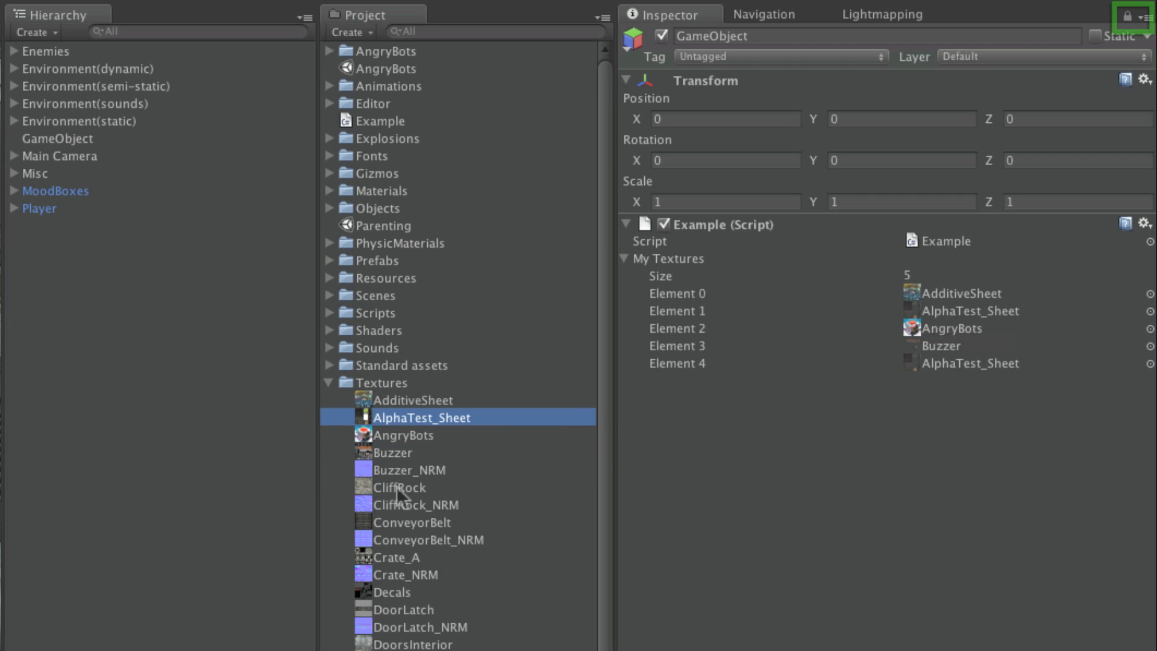
click(458, 469)
drag(458, 469, 946, 363)
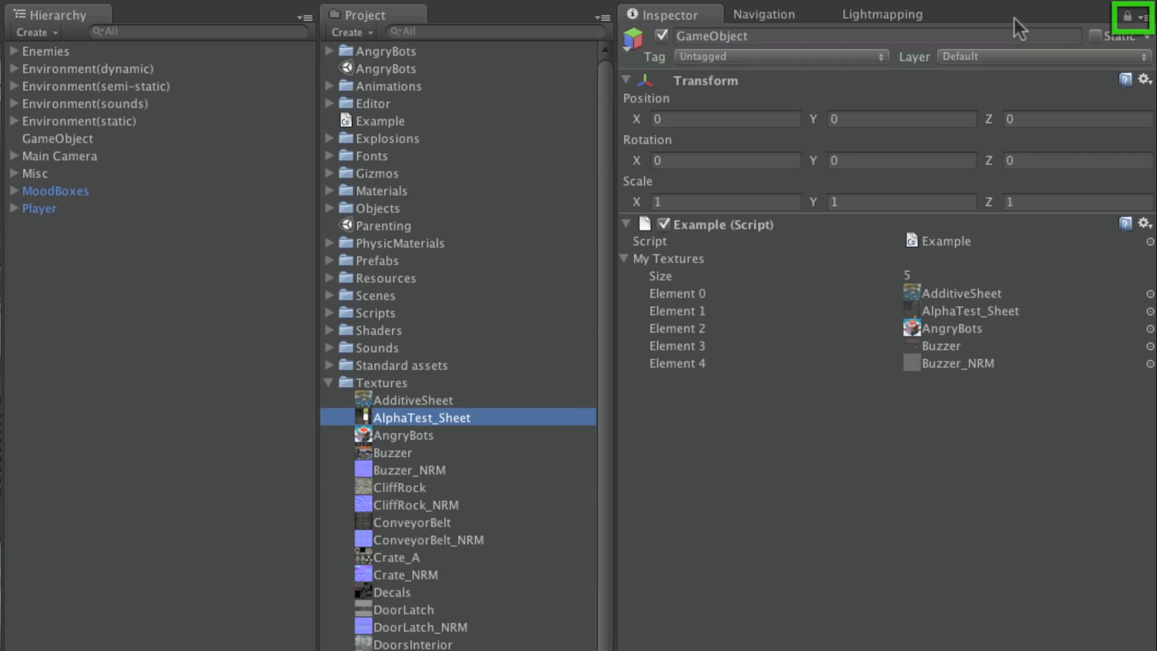
Step: Unlock the Inspector and view the import settings of the Buzzer, ConveyorBelt and AngryBots textures
click(1128, 17)
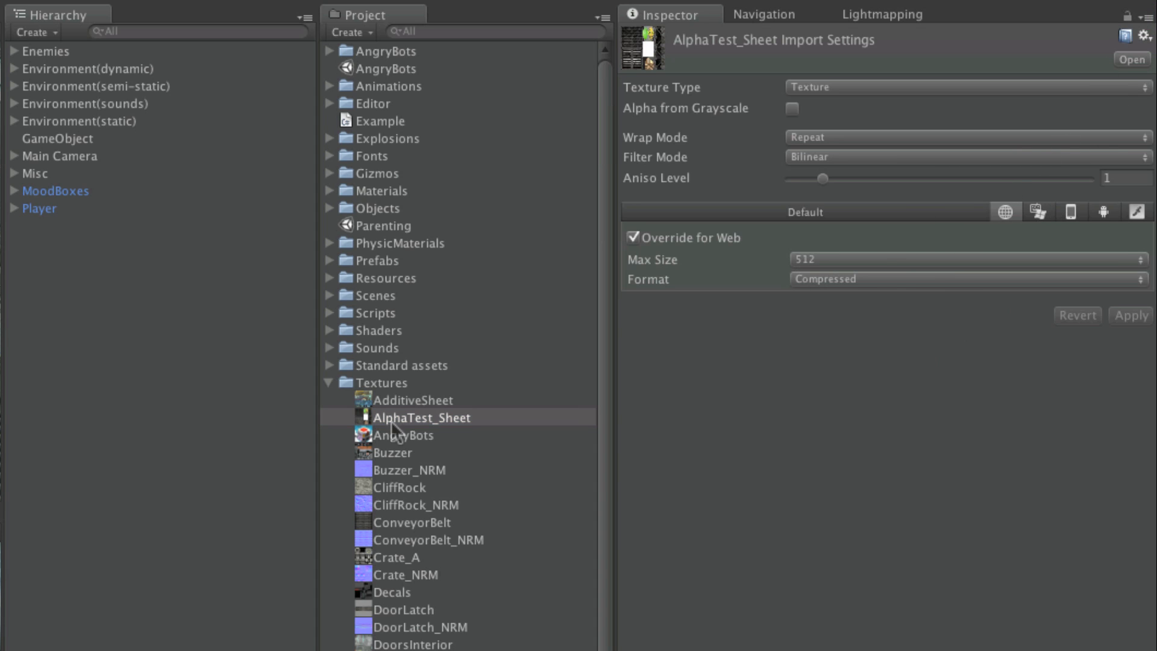
click(401, 453)
click(436, 522)
click(417, 435)
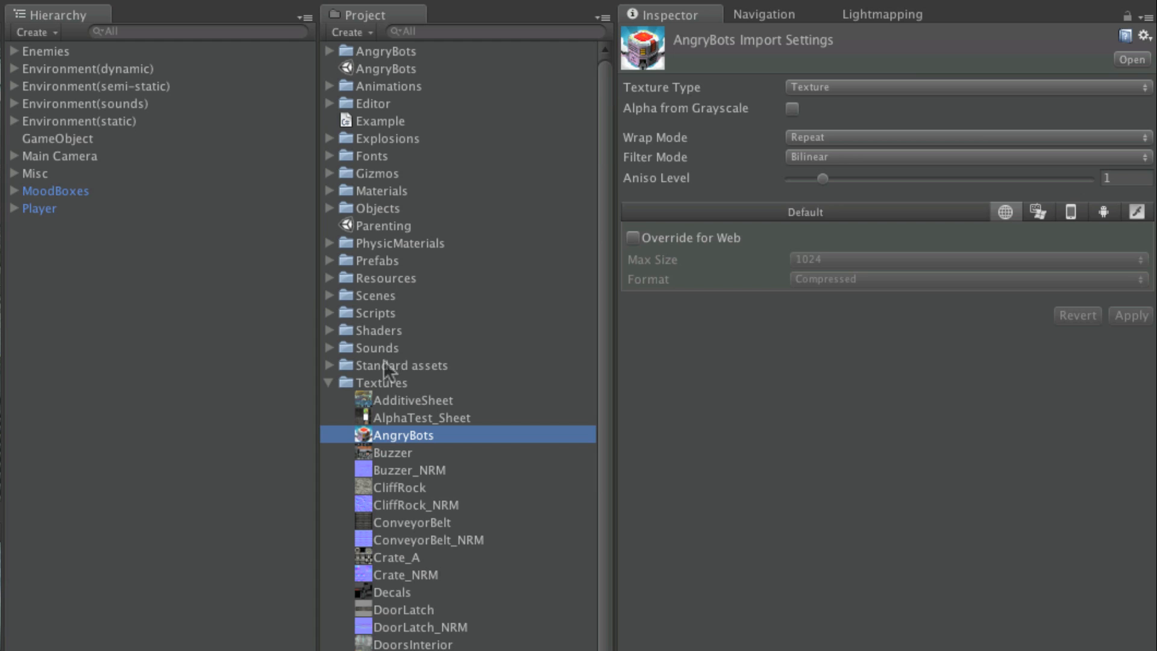
Step: Inspect the properties of Misc, Player, Main Camera and Environment(static) in turn
click(98, 175)
click(90, 209)
click(109, 154)
click(120, 121)
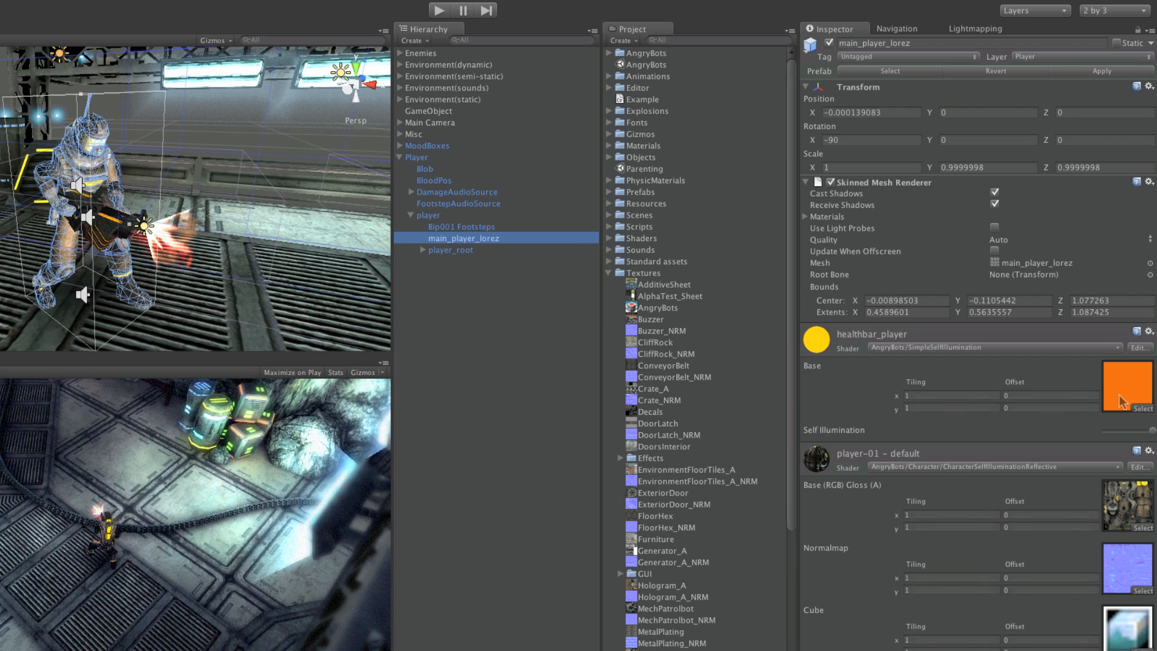
Step: Locate the base texture, normal map and cube map used by main_player_lorez's materials among the project assets
click(1126, 393)
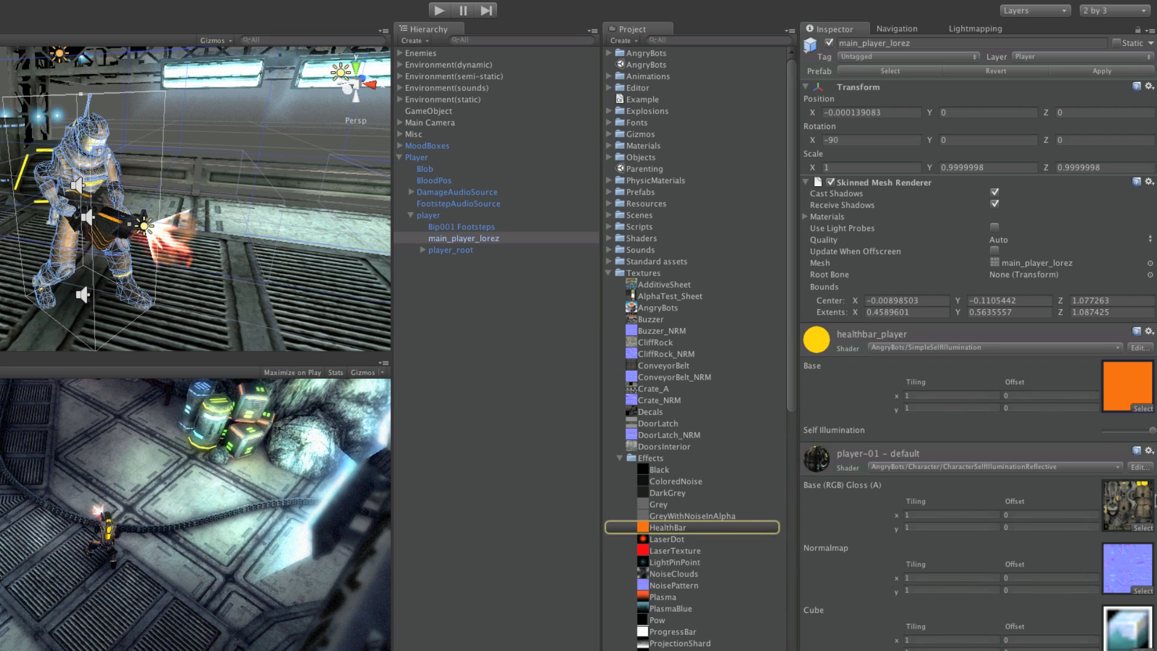
click(1136, 569)
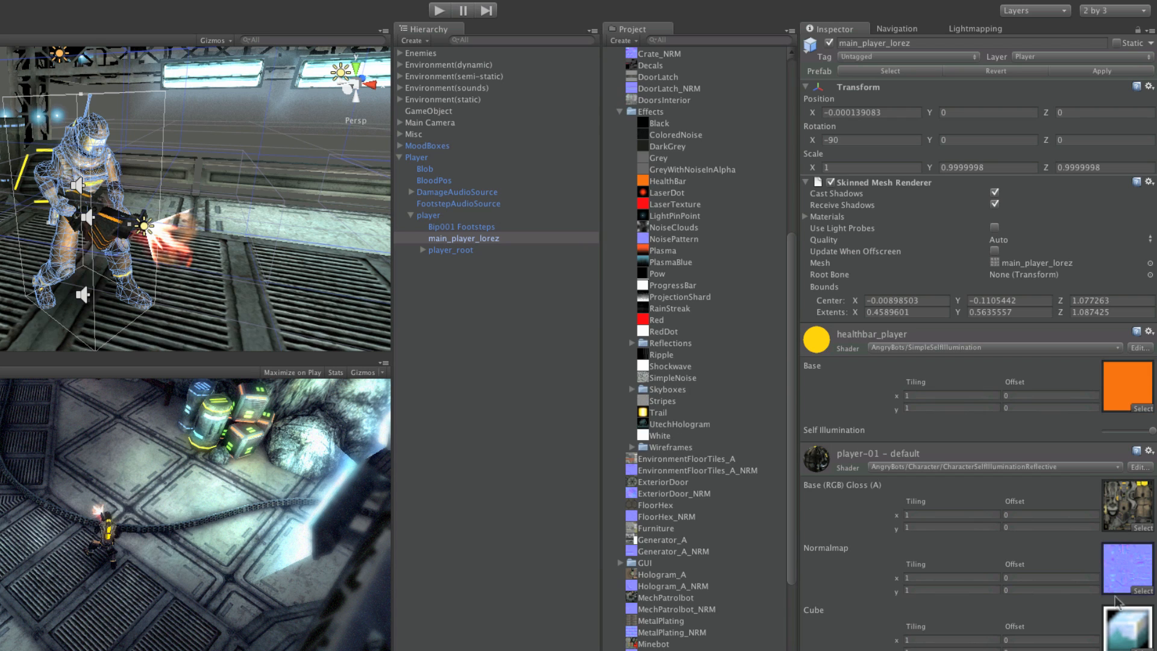
click(1134, 624)
click(1130, 569)
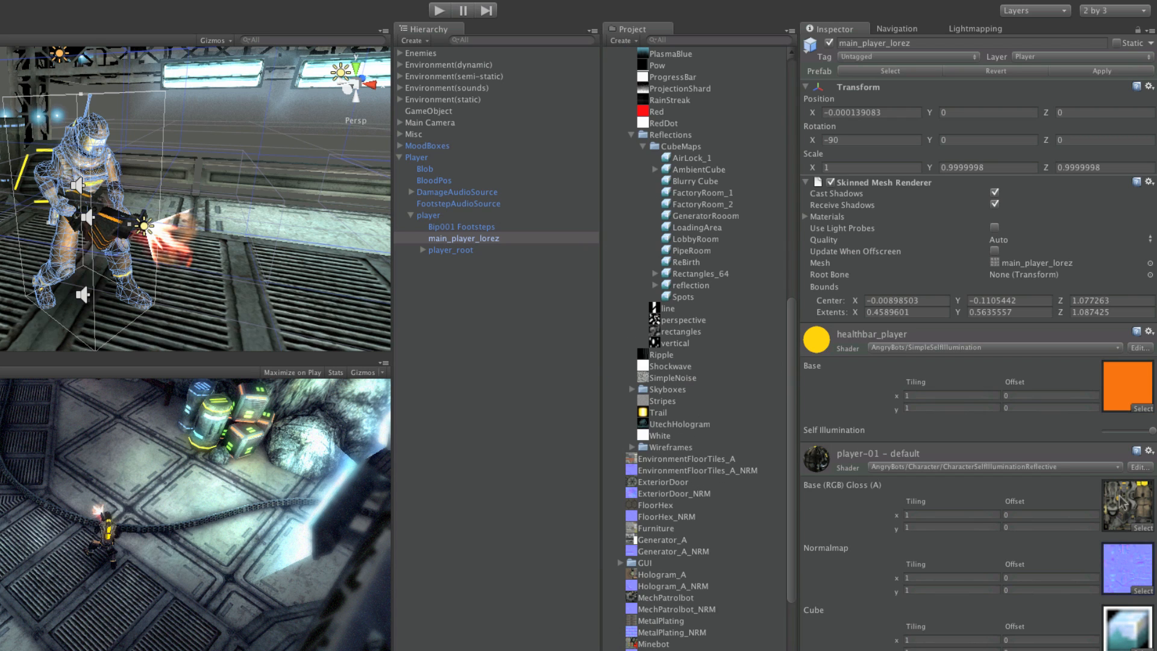
click(1122, 392)
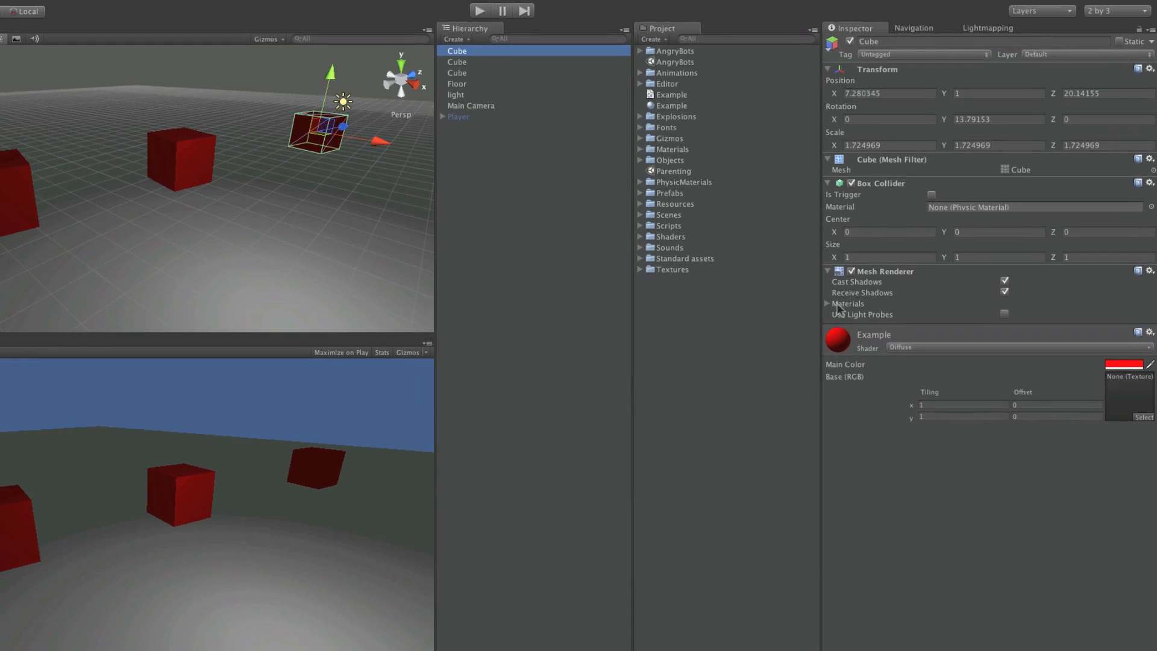
Step: Expand the cube's materials list and set the Example material's main color to grey, RGB 186, 186, 186
click(838, 305)
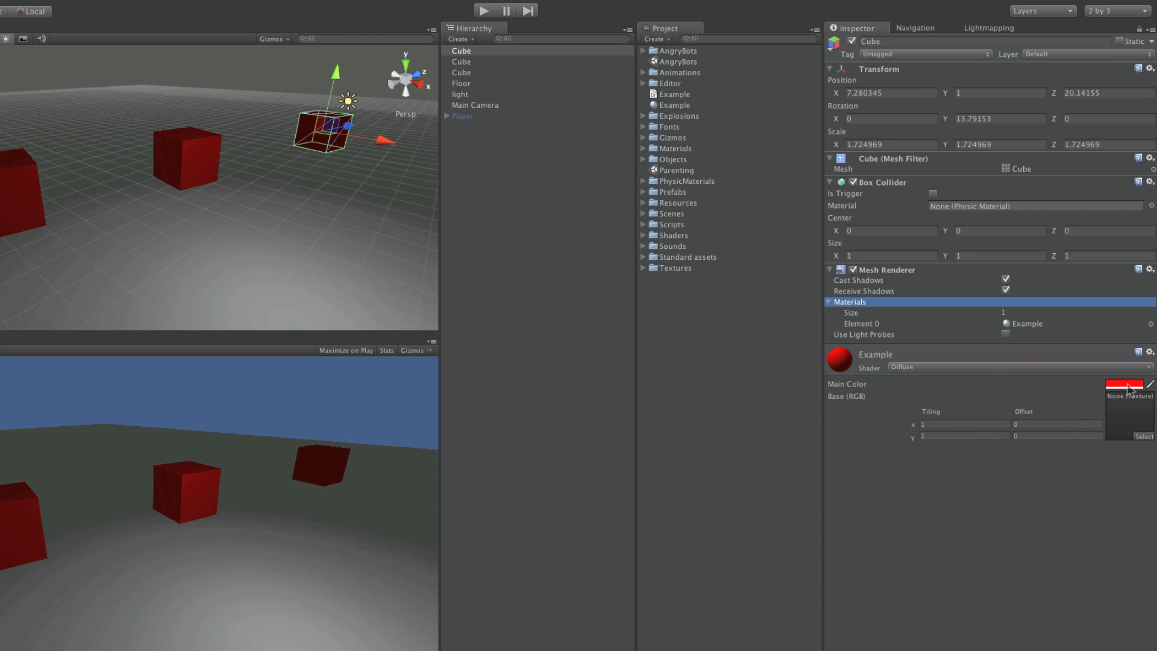
click(1124, 384)
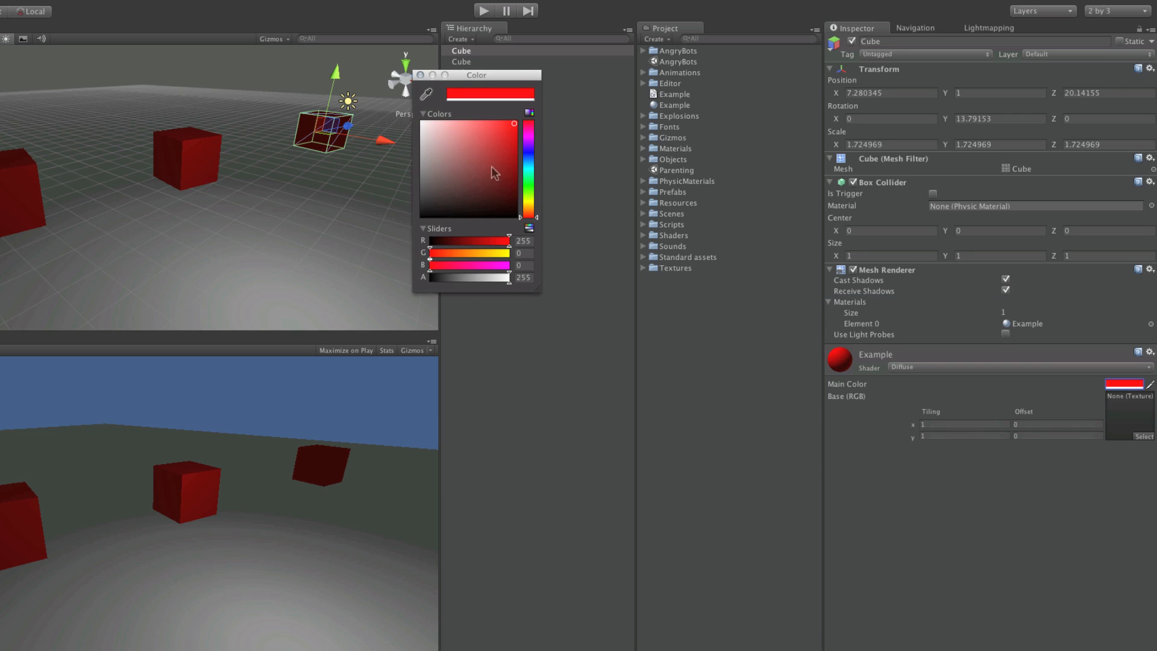
click(452, 127)
mouse_move(443, 124)
mouse_down()
mouse_move(397, 141)
mouse_move(408, 122)
mouse_move(450, 130)
mouse_move(410, 168)
mouse_up()
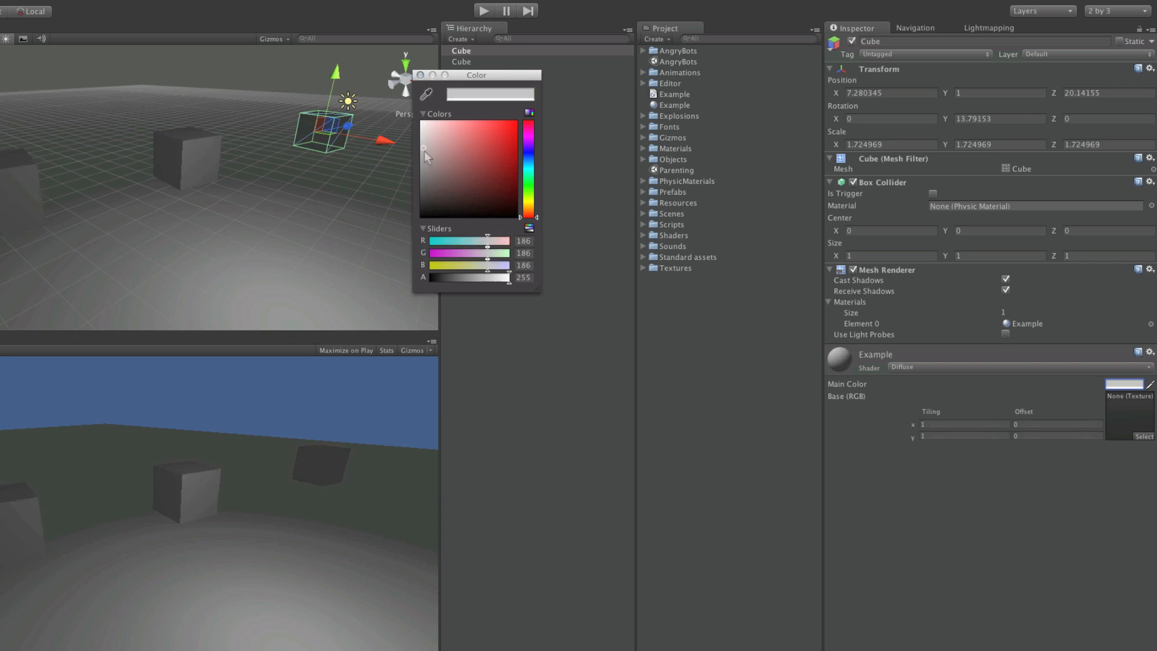
Step: Set the Example material's main color to white
click(445, 127)
drag(445, 127, 420, 121)
click(420, 74)
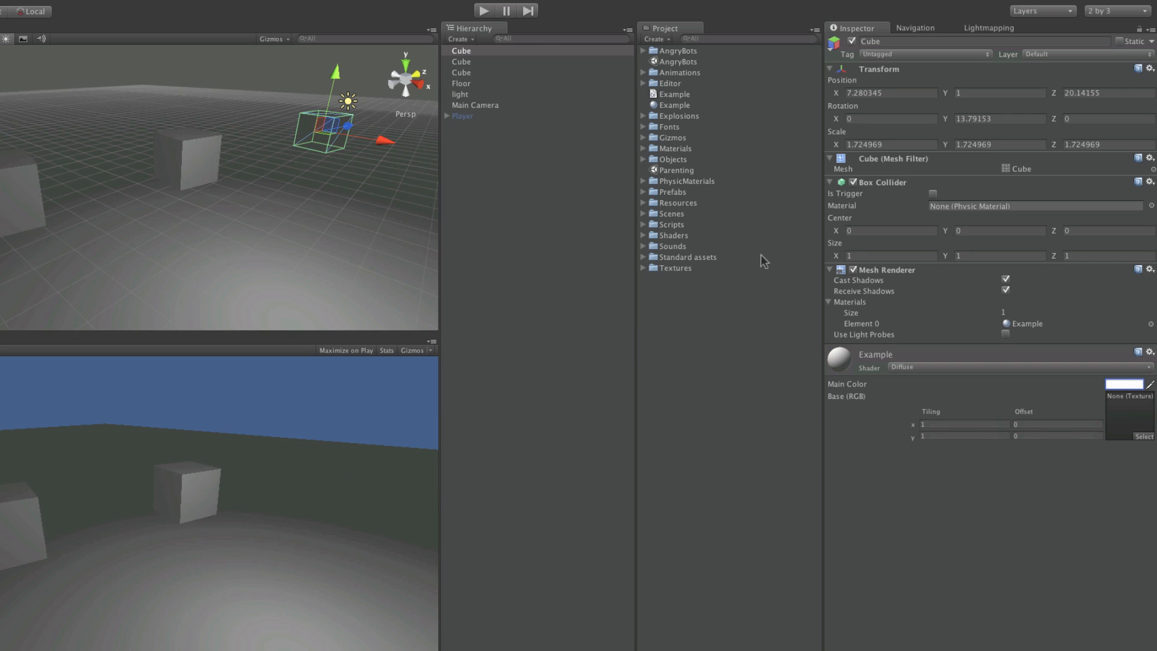
Step: Set the Example material's main color to cyan, RGB 10, 214, 255, and inspect the material asset itself in the project
click(1125, 384)
drag(529, 181, 528, 167)
click(491, 135)
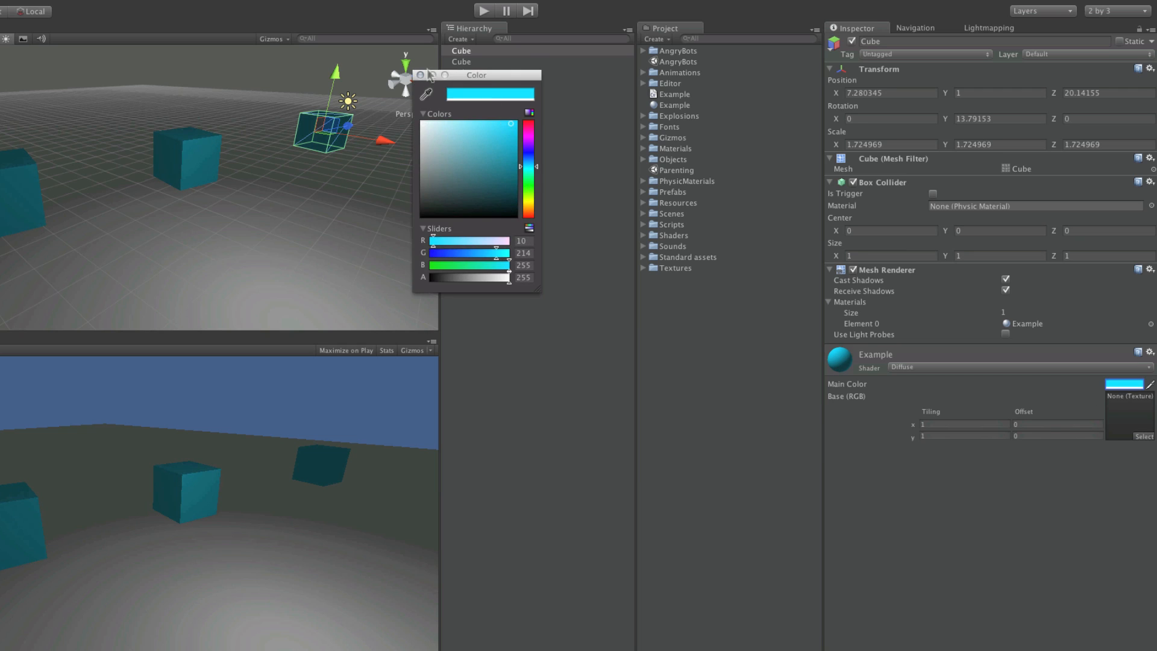
click(420, 75)
click(675, 106)
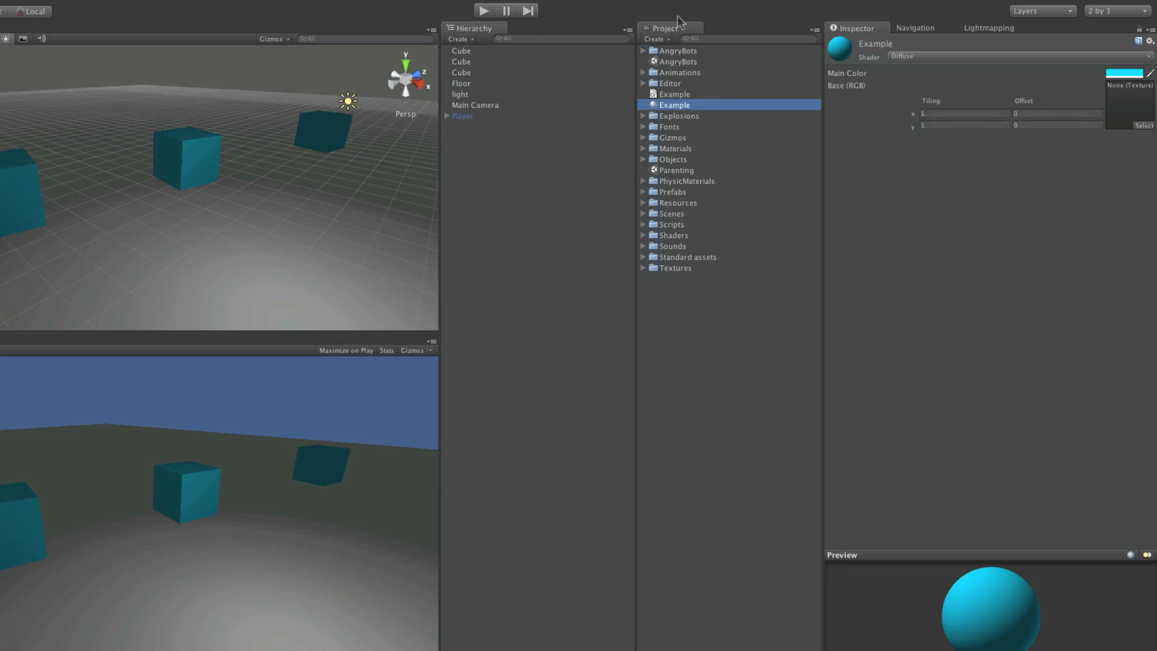
Step: Reselect the cube beside the light and scale it uniformly to about 1.74
key(super+z)
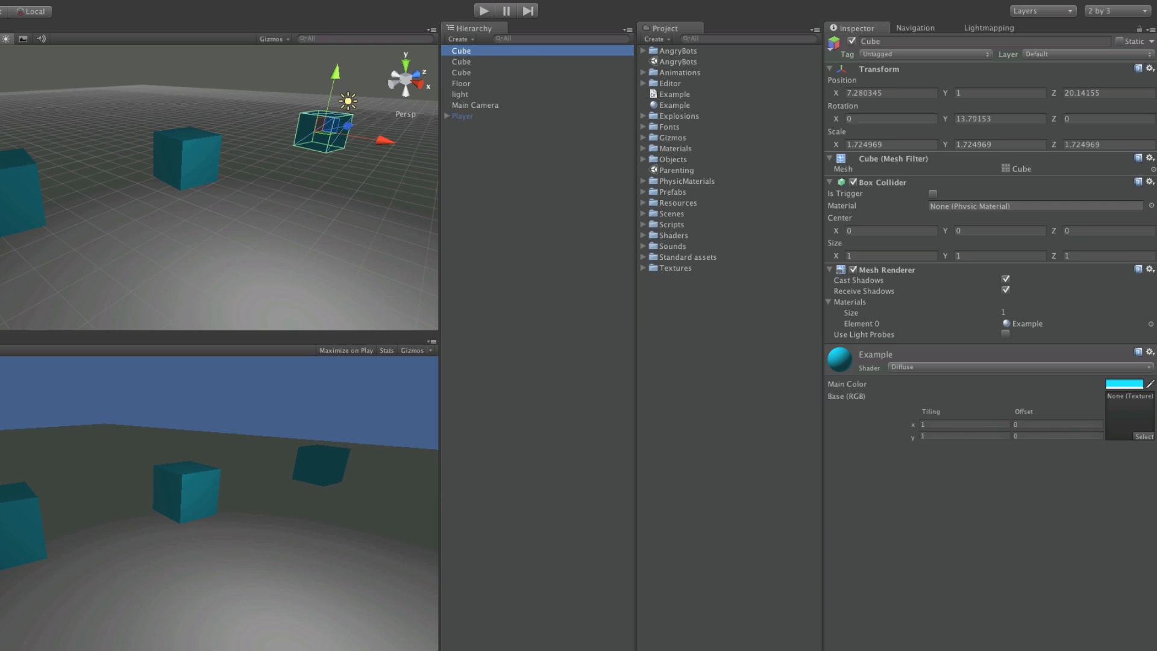
key(r)
drag(322, 130, 326, 171)
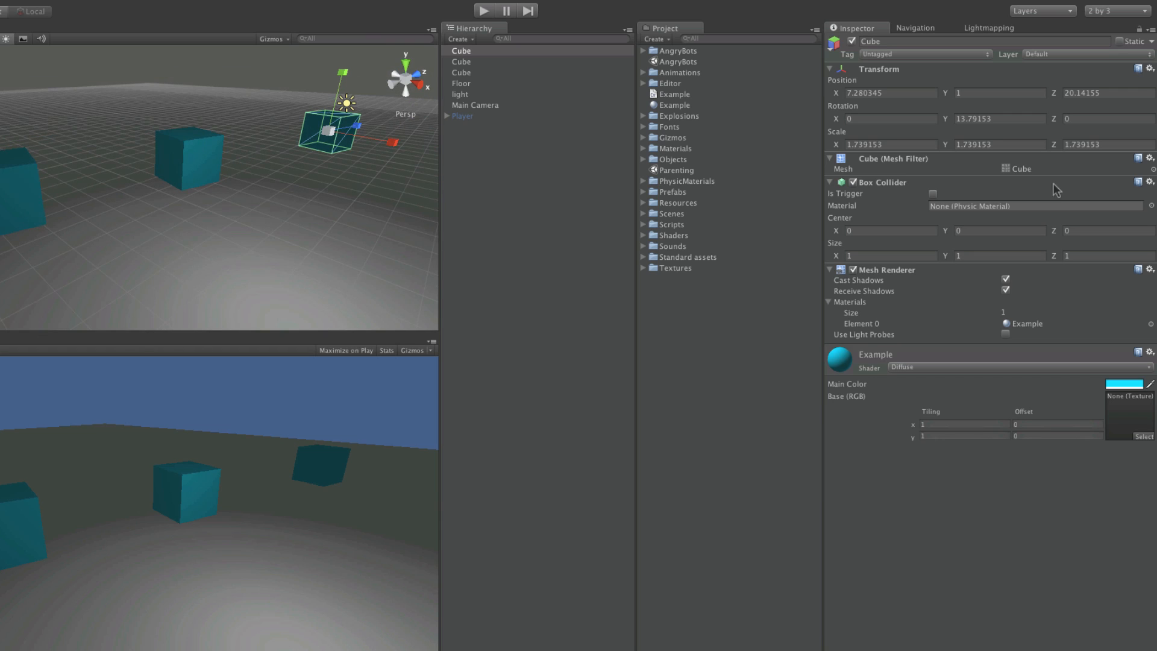
Step: Disable the cube's Box Collider and Mesh Renderer components and enable both again
click(854, 182)
click(853, 270)
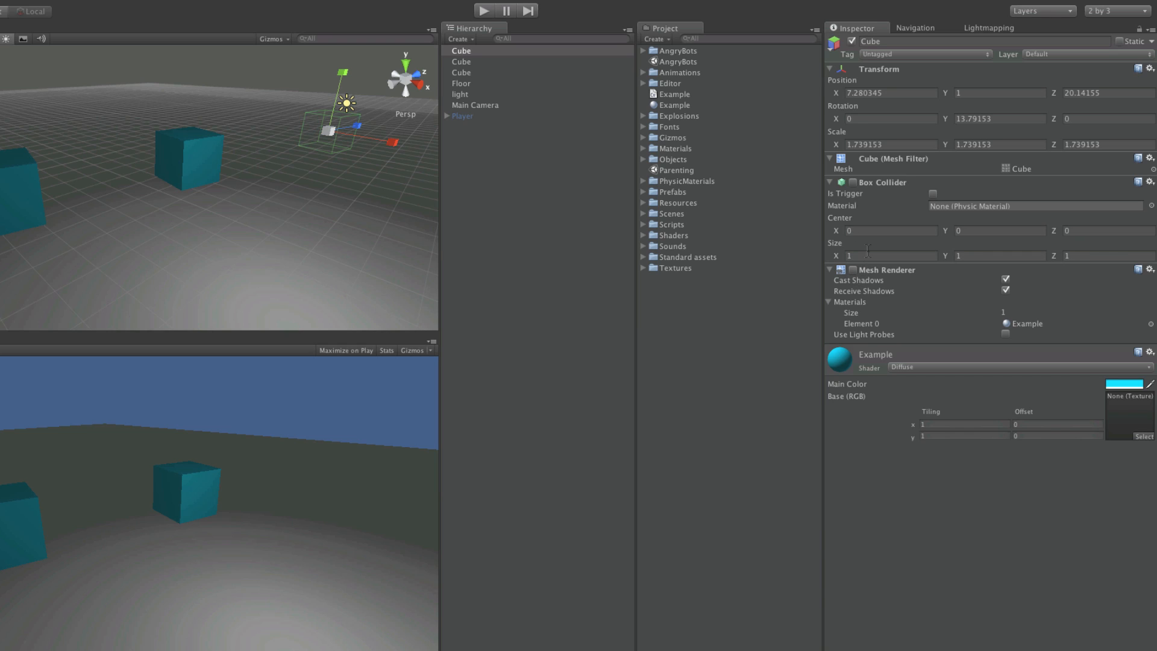
click(853, 182)
click(853, 270)
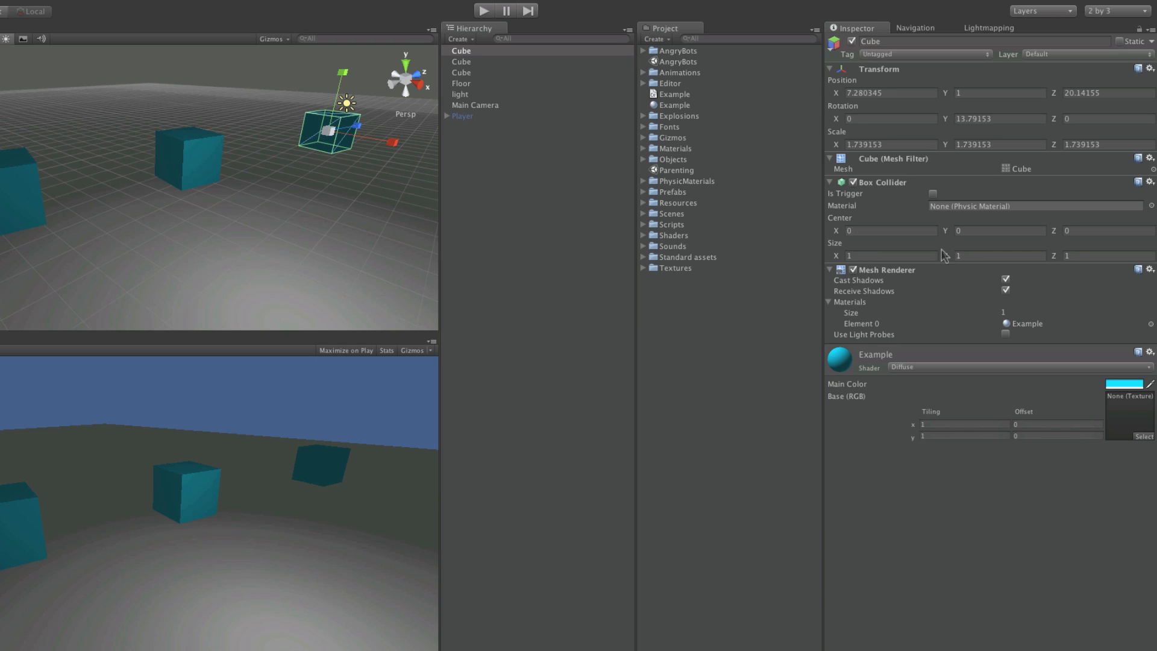
Step: Deactivate the whole cube object, and view the properties of the inactive GameObject in the AngryBots scene
click(853, 42)
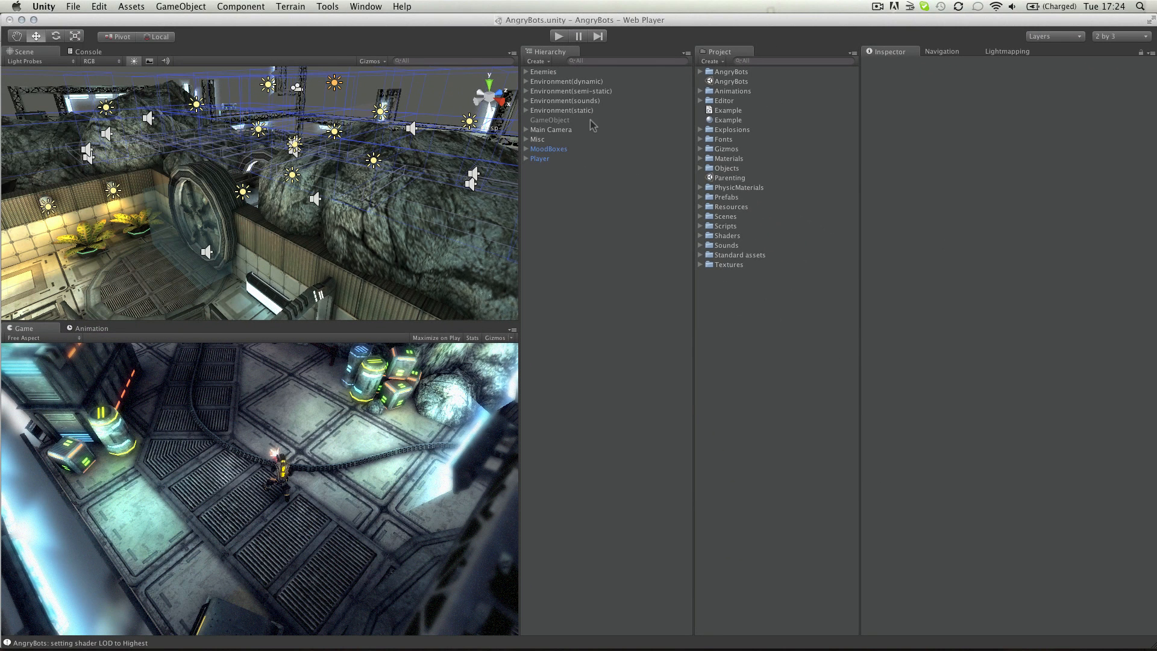
click(639, 120)
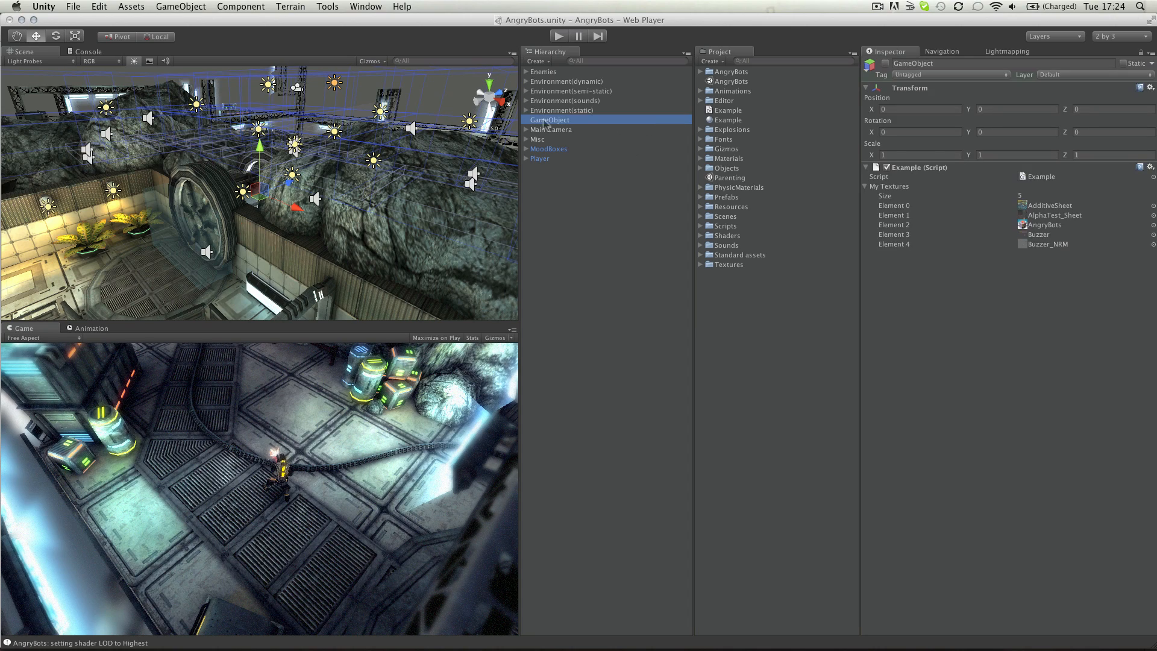